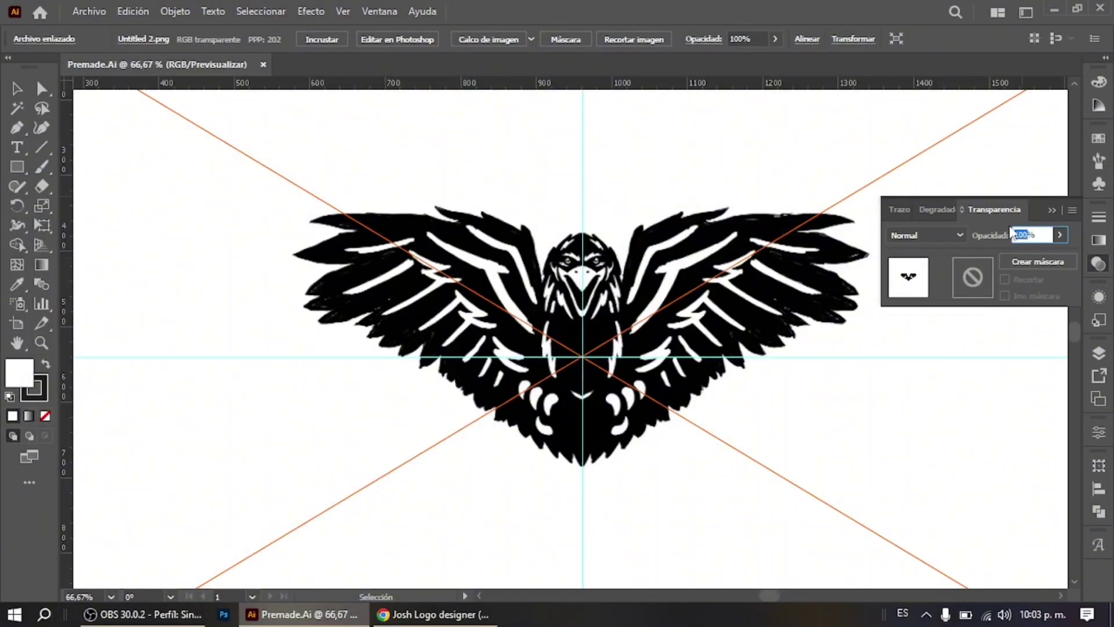
{"action": "type", "text": "30"}
- Trace the outline from the head's top centre along the wing's upper edge and feathers
{"action": "key", "text": "p"}
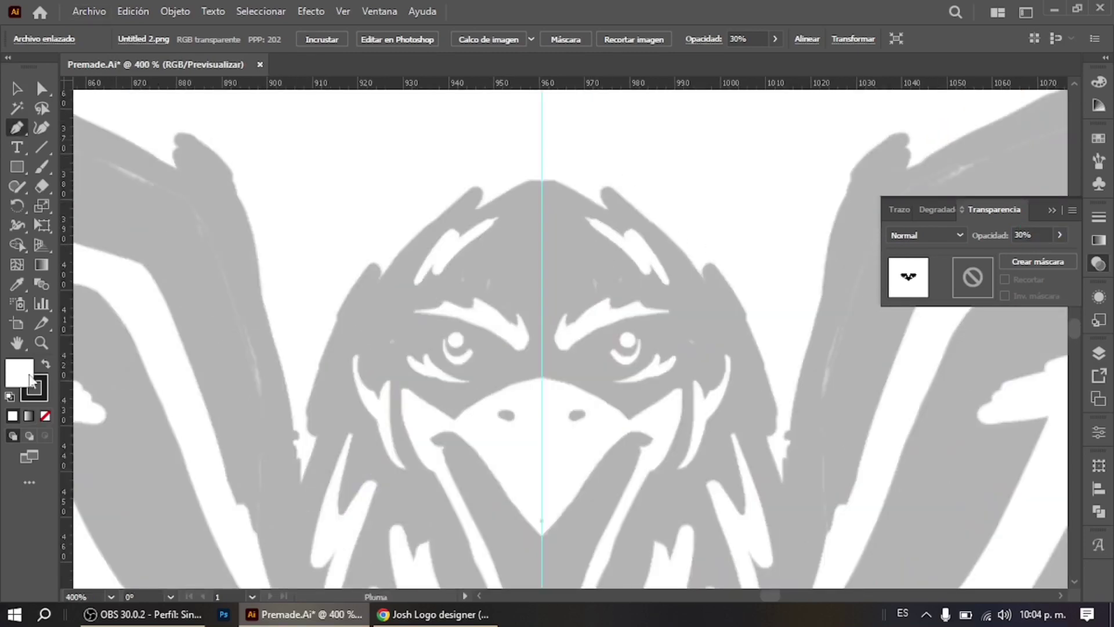
{"action": "left_click", "coordinate": [541, 174]}
{"action": "left_click_drag", "start_coordinate": [479, 209], "coordinate": [484, 184]}
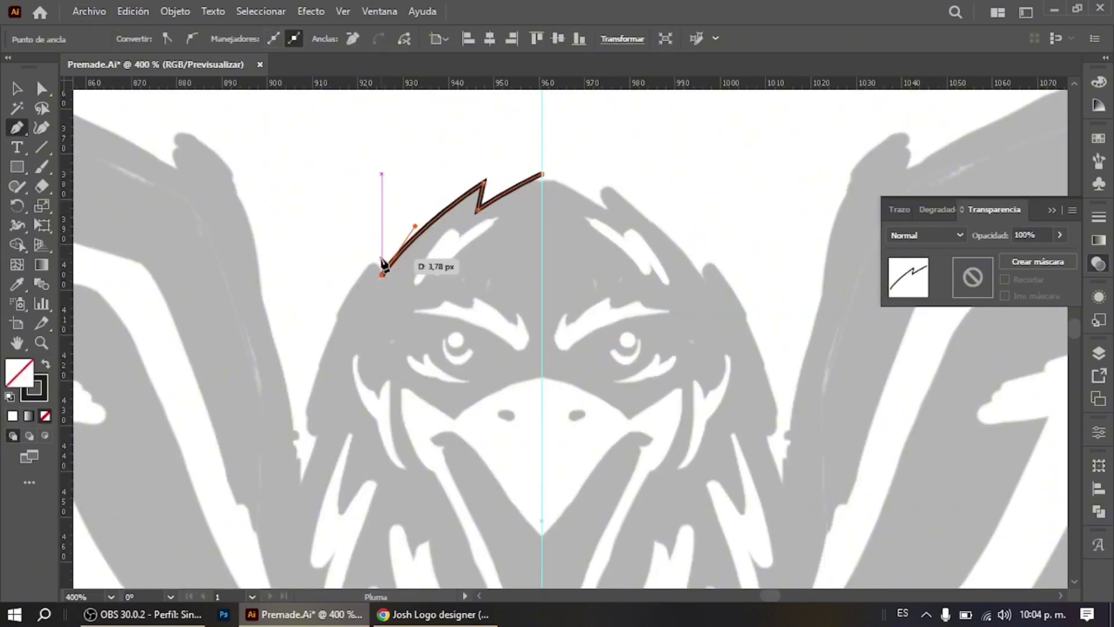
{"action": "left_click", "coordinate": [314, 431]}
{"action": "left_click", "coordinate": [300, 473]}
{"action": "key", "text": "ctrl+minus"}
{"action": "left_click", "coordinate": [347, 234]}
{"action": "left_click", "coordinate": [383, 209]}
{"action": "left_click_drag", "start_coordinate": [174, 174], "coordinate": [548, 242]}
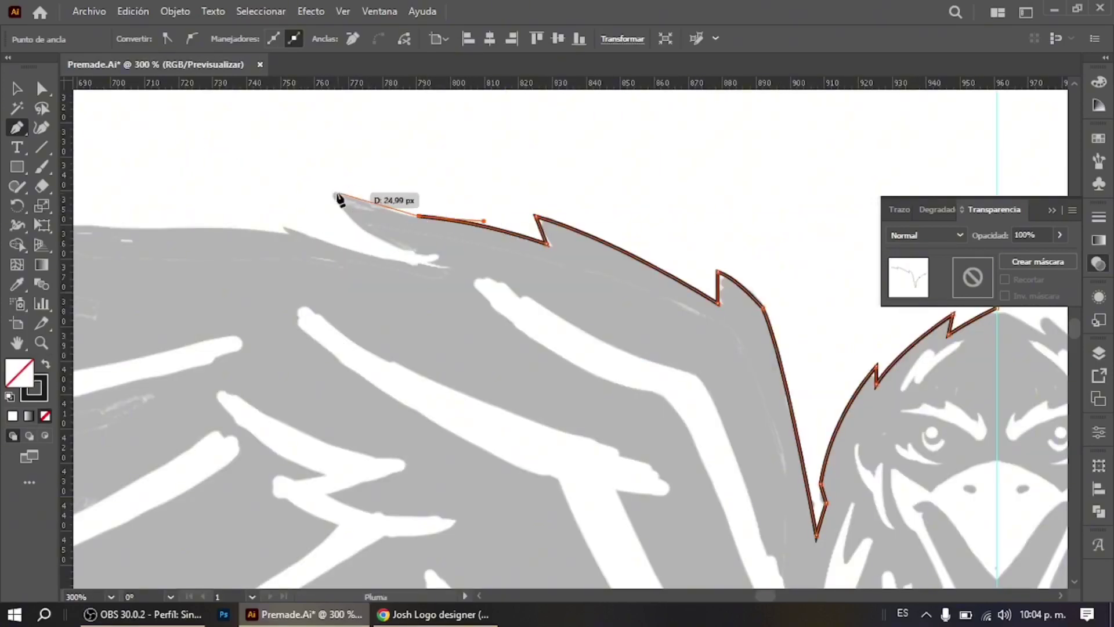
{"action": "left_click_drag", "start_coordinate": [441, 264], "coordinate": [423, 212]}
{"action": "left_click", "coordinate": [442, 262]}
{"action": "left_click", "coordinate": [343, 249]}
{"action": "left_click", "coordinate": [265, 226]}
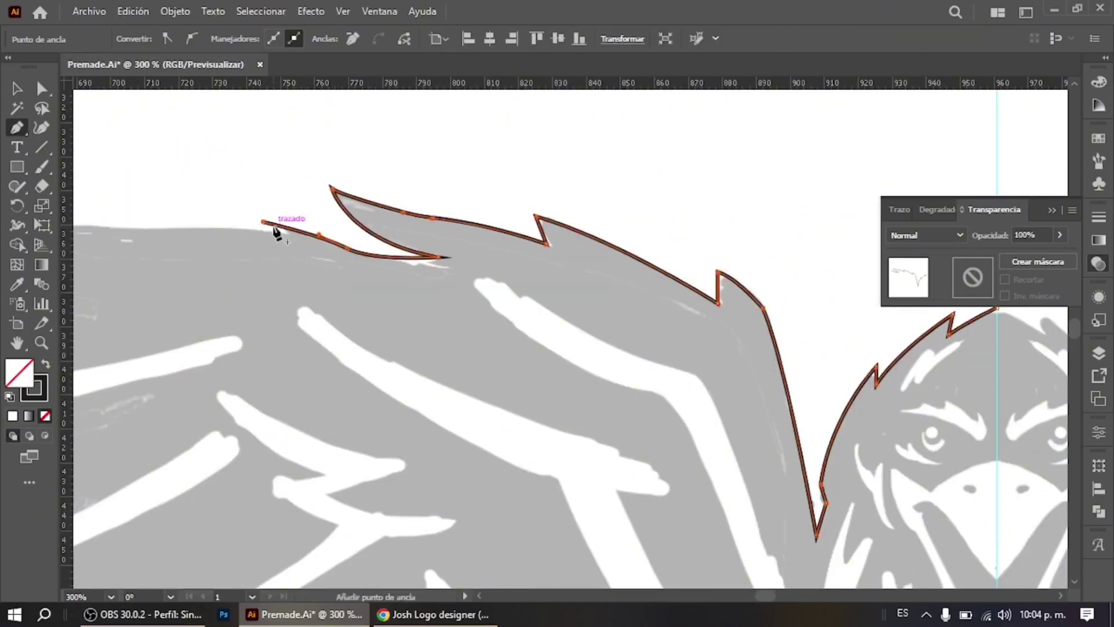
- Continue the outline around the left wing tip and down the outer feather tips
{"action": "key", "text": "ctrl+minus"}
{"action": "left_click_drag", "start_coordinate": [123, 269], "coordinate": [142, 318]}
{"action": "left_click", "coordinate": [302, 299]}
{"action": "left_click", "coordinate": [243, 307]}
{"action": "left_click", "coordinate": [127, 368]}
{"action": "left_click", "coordinate": [309, 396]}
{"action": "scroll", "coordinate": [174, 435], "scroll_direction": "down", "scroll_amount": 2}
{"action": "left_click", "coordinate": [165, 432]}
{"action": "left_click", "coordinate": [161, 466]}
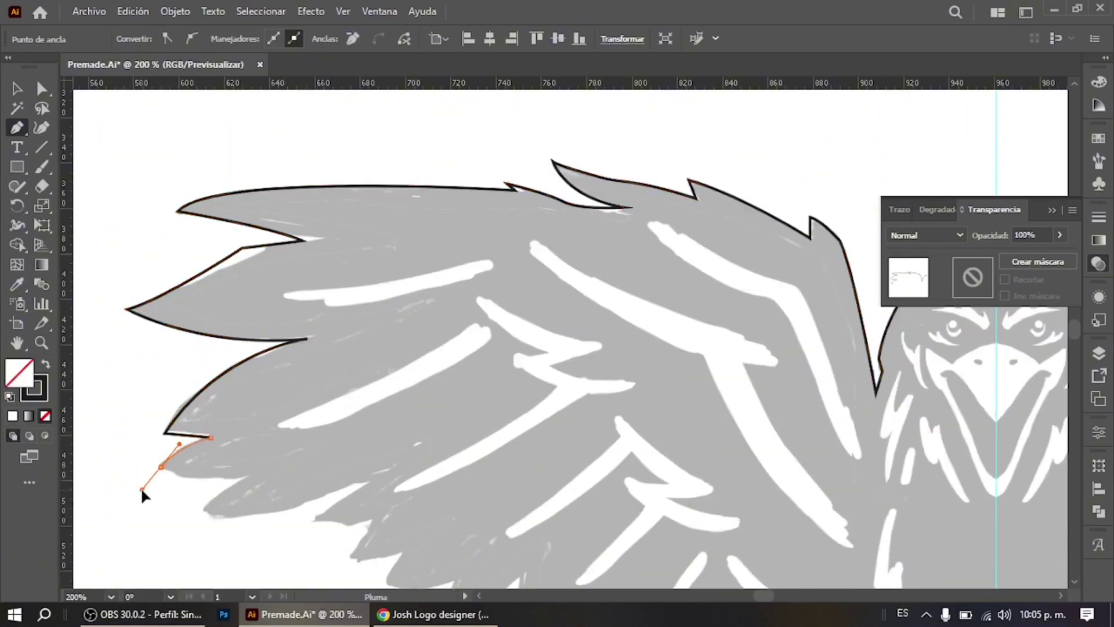
{"action": "left_click_drag", "start_coordinate": [242, 477], "coordinate": [294, 471]}
{"action": "scroll", "coordinate": [278, 474], "scroll_direction": "down", "scroll_amount": 2}
{"action": "scroll", "coordinate": [277, 475], "scroll_direction": "down", "scroll_amount": 1}
- Trace the lower feather edge, curving between the feather tips
{"action": "left_click", "coordinate": [191, 424]}
{"action": "left_click_drag", "start_coordinate": [365, 383], "coordinate": [306, 432]}
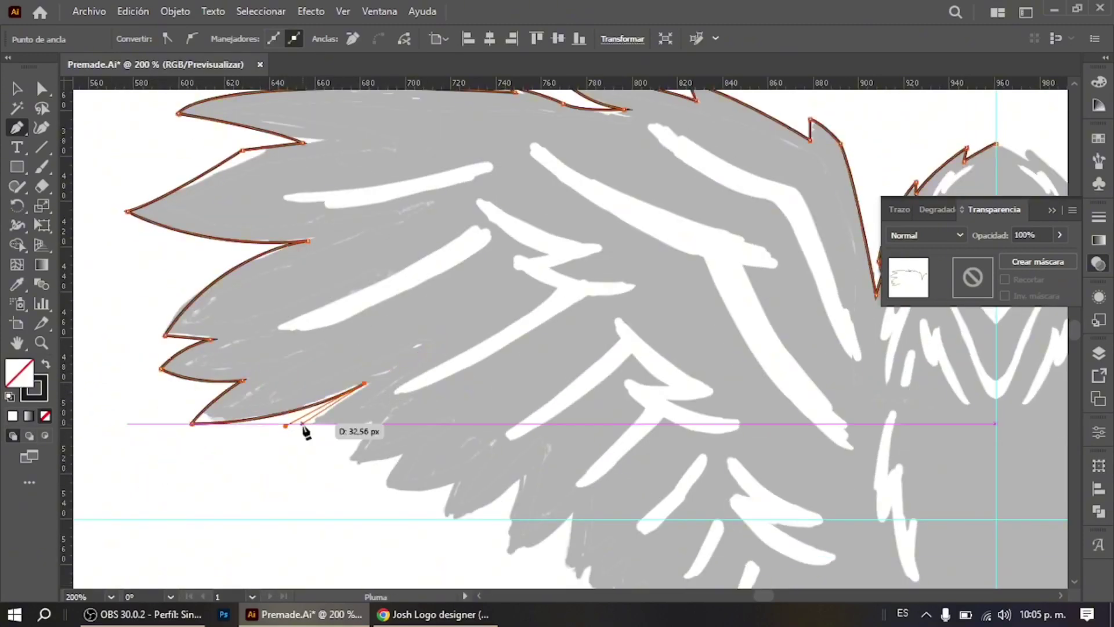
{"action": "left_click", "coordinate": [312, 423]}
{"action": "left_click", "coordinate": [372, 418]}
{"action": "left_click", "coordinate": [347, 458]}
{"action": "left_click", "coordinate": [401, 453]}
{"action": "left_click", "coordinate": [388, 489]}
{"action": "scroll", "coordinate": [406, 470], "scroll_direction": "down", "scroll_amount": 2}
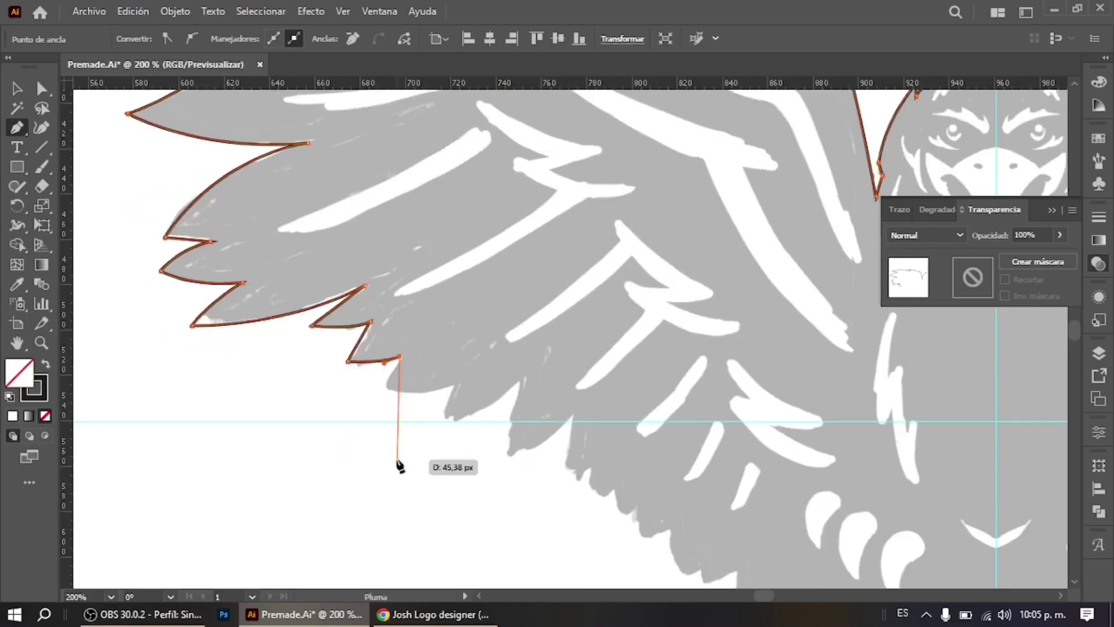
{"action": "left_click", "coordinate": [442, 419]}
{"action": "left_click", "coordinate": [522, 376]}
{"action": "left_click", "coordinate": [506, 453]}
{"action": "left_click", "coordinate": [571, 422]}
{"action": "mouse_move", "coordinate": [570, 482]}
{"action": "left_mouse_down"}
{"action": "mouse_move", "coordinate": [578, 510]}
{"action": "mouse_move", "coordinate": [446, 371]}
{"action": "left_mouse_up"}
{"action": "left_click", "coordinate": [456, 388]}
{"action": "left_click_drag", "start_coordinate": [461, 422], "coordinate": [486, 417]}
- Trace down the wing and the tail feathers, finishing at the tail's bottom centre
{"action": "left_click", "coordinate": [480, 406]}
{"action": "left_click", "coordinate": [484, 440]}
{"action": "left_click", "coordinate": [514, 428]}
{"action": "left_click", "coordinate": [522, 481]}
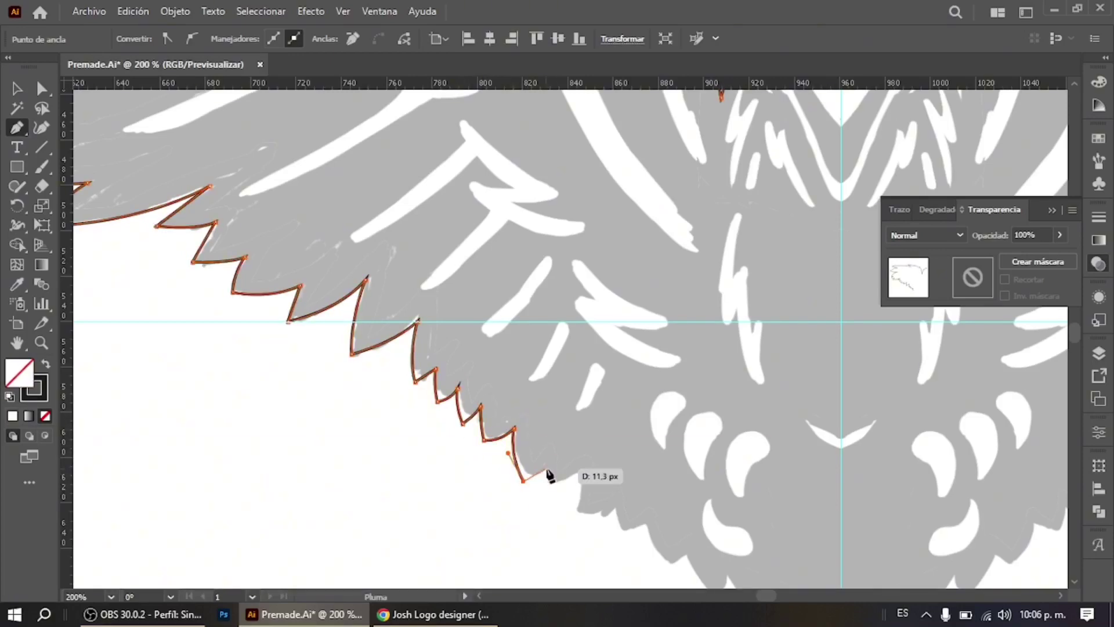
{"action": "left_click", "coordinate": [582, 468]}
{"action": "left_click", "coordinate": [579, 511]}
{"action": "scroll", "coordinate": [616, 507], "scroll_direction": "down", "scroll_amount": 2}
{"action": "left_click", "coordinate": [620, 474]}
{"action": "left_click", "coordinate": [647, 466]}
{"action": "left_click_drag", "start_coordinate": [668, 507], "coordinate": [689, 503]}
{"action": "scroll", "coordinate": [690, 503], "scroll_direction": "down", "scroll_amount": 1}
{"action": "left_click", "coordinate": [612, 455]}
{"action": "left_click", "coordinate": [647, 500]}
{"action": "left_click", "coordinate": [694, 525]}
{"action": "left_click", "coordinate": [697, 502]}
{"action": "left_click_drag", "start_coordinate": [738, 538], "coordinate": [759, 546]}
{"action": "scroll", "coordinate": [778, 569], "scroll_direction": "up", "scroll_amount": 3}
{"action": "scroll", "coordinate": [664, 452], "scroll_direction": "down", "scroll_amount": 5}
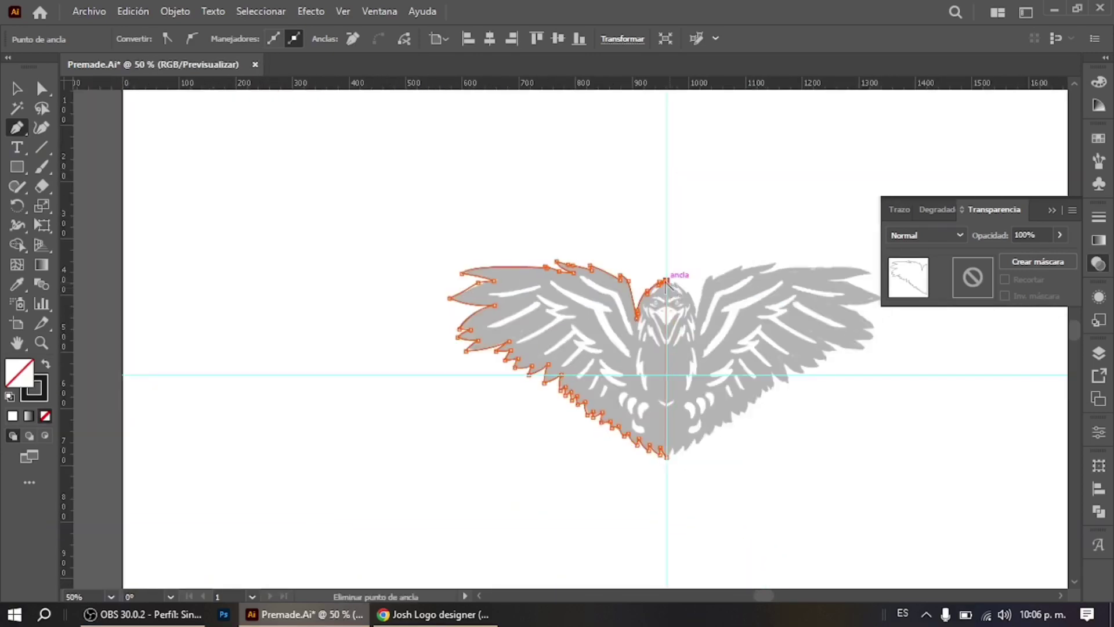
{"action": "scroll", "coordinate": [670, 290], "scroll_direction": "up", "scroll_amount": 3}
- Fill the traced left half with black and select it
{"action": "key", "text": "ctrl+0"}
{"action": "key", "text": "shift+x"}
{"action": "key", "text": "v"}
{"action": "left_click", "coordinate": [522, 348]}
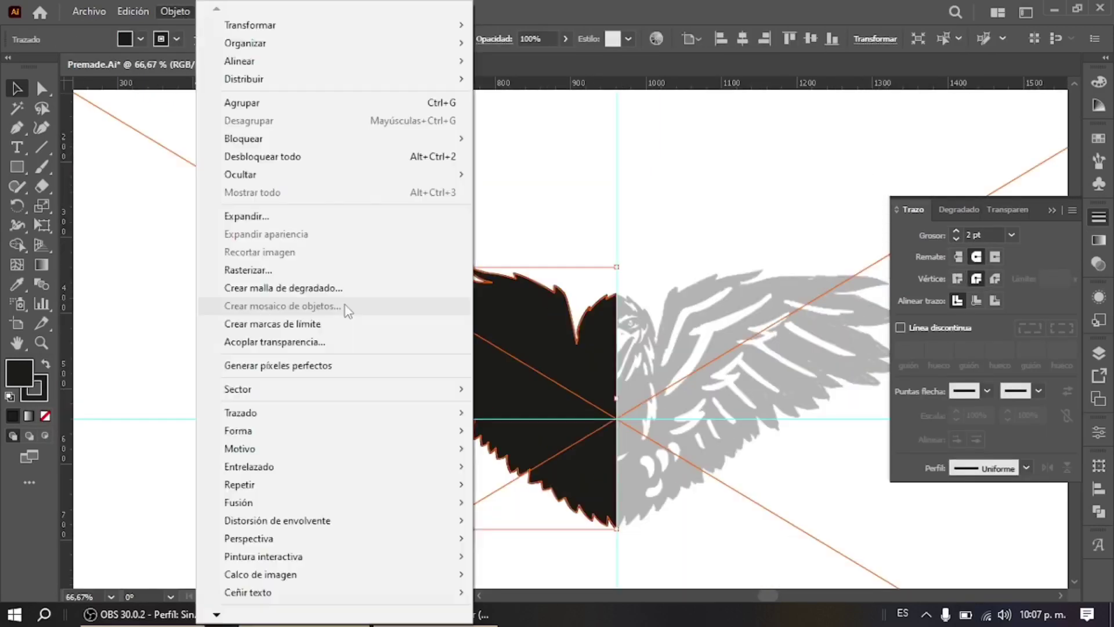
- Scroll around the silhouette and switch from the Pen to the Shape Builder tool
{"action": "scroll", "coordinate": [690, 371], "scroll_direction": "up", "scroll_amount": 2}
{"action": "scroll", "coordinate": [567, 186], "scroll_direction": "up", "scroll_amount": 5}
{"action": "key", "text": "p"}
{"action": "scroll", "coordinate": [574, 497], "scroll_direction": "down", "scroll_amount": 5}
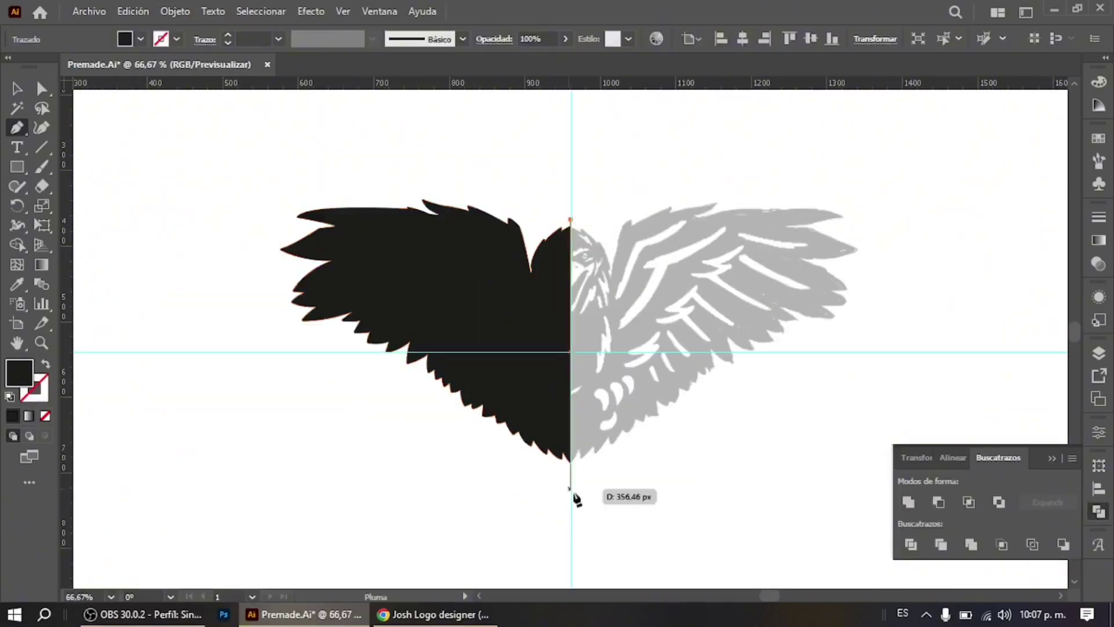
{"action": "scroll", "coordinate": [532, 559], "scroll_direction": "up", "scroll_amount": 5}
{"action": "scroll", "coordinate": [499, 336], "scroll_direction": "up", "scroll_amount": 3}
{"action": "scroll", "coordinate": [499, 337], "scroll_direction": "down", "scroll_amount": 2}
{"action": "key", "text": "shift+m"}
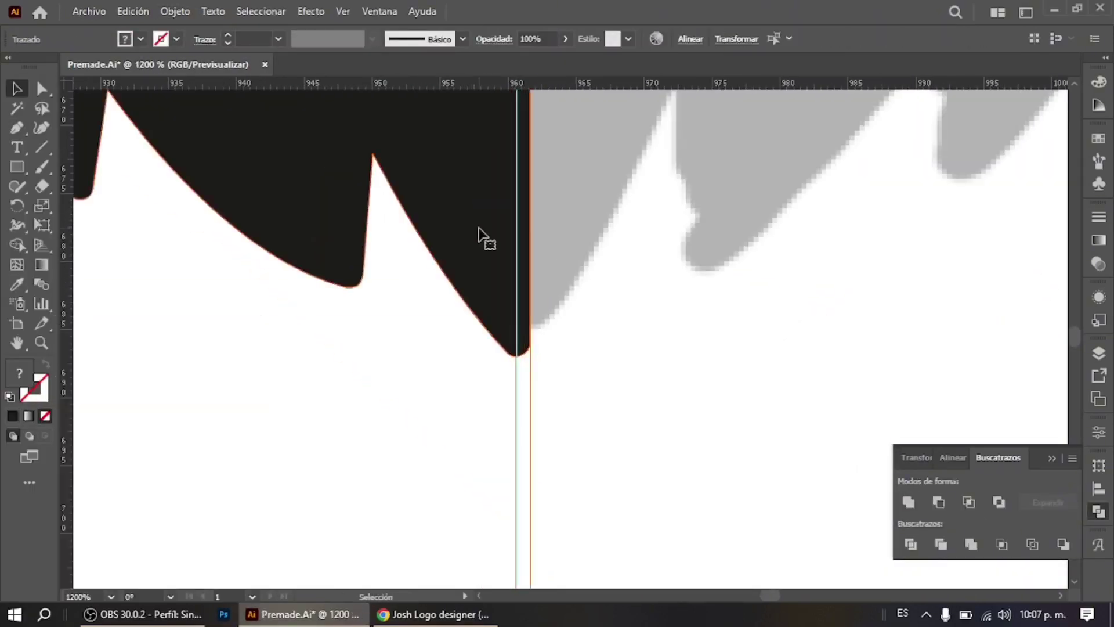
{"action": "left_click", "coordinate": [17, 244]}
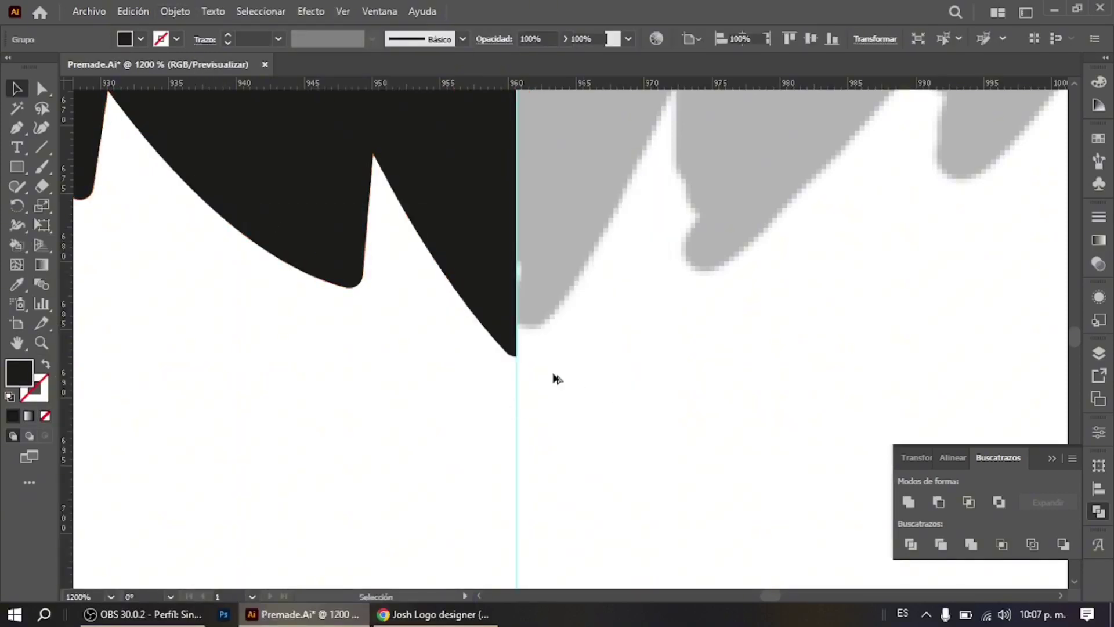
- Lower the black half's Opacidad to 30, then 60, and zoom in on the left wing
{"action": "left_click", "coordinate": [1098, 264]}
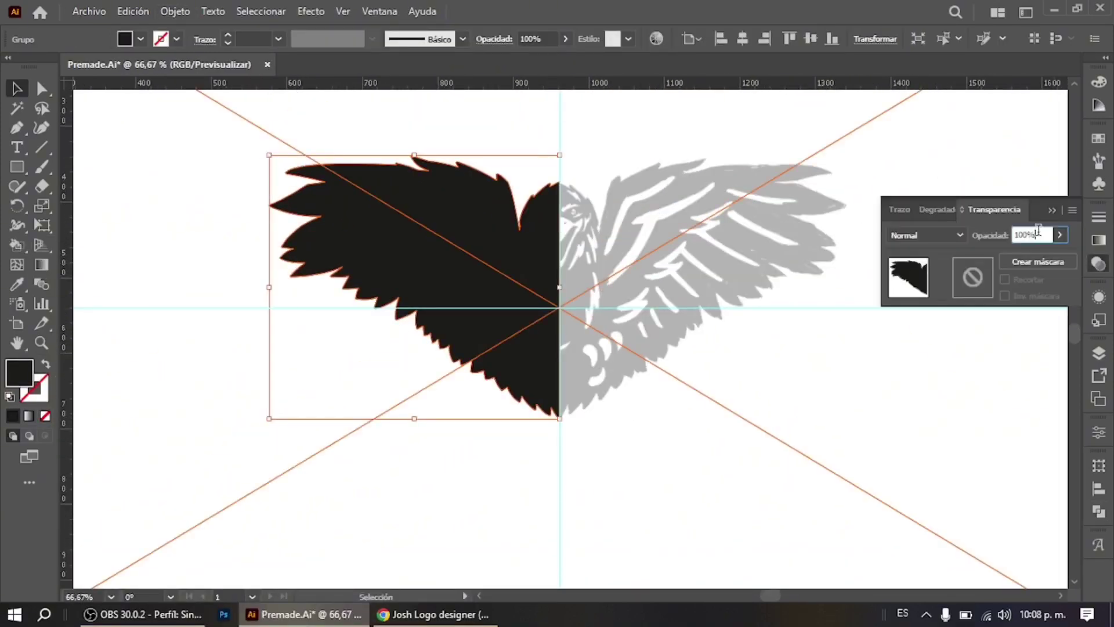
{"action": "double_click", "coordinate": [1031, 235]}
{"action": "type", "text": "30"}
{"action": "key", "text": "Return"}
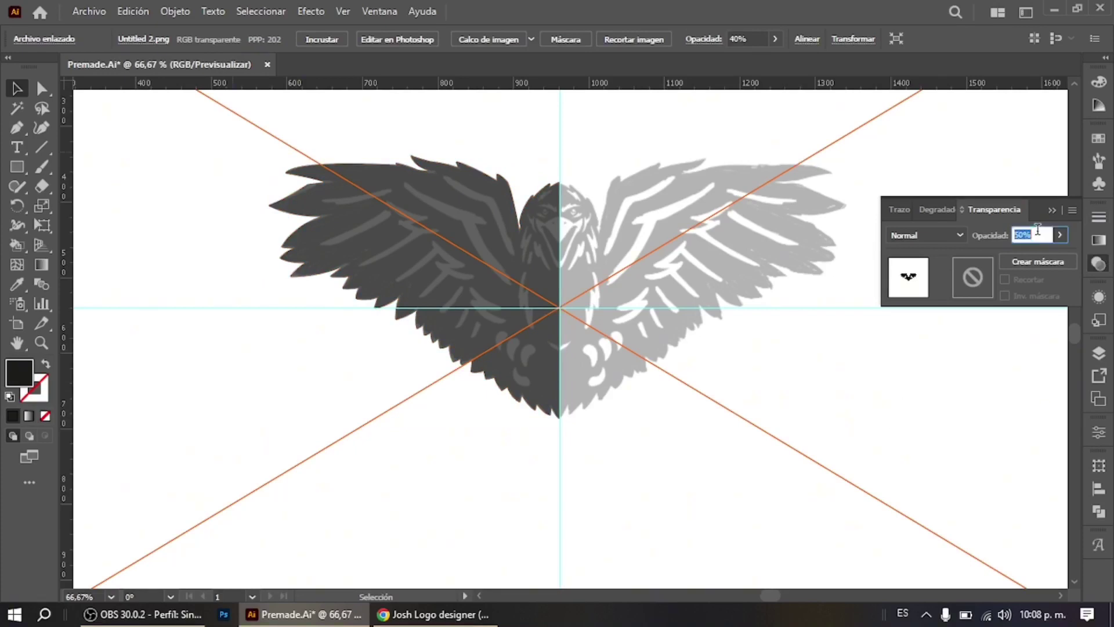
{"action": "key", "text": "Return"}
{"action": "type", "text": "60"}
{"action": "key", "text": "Return"}
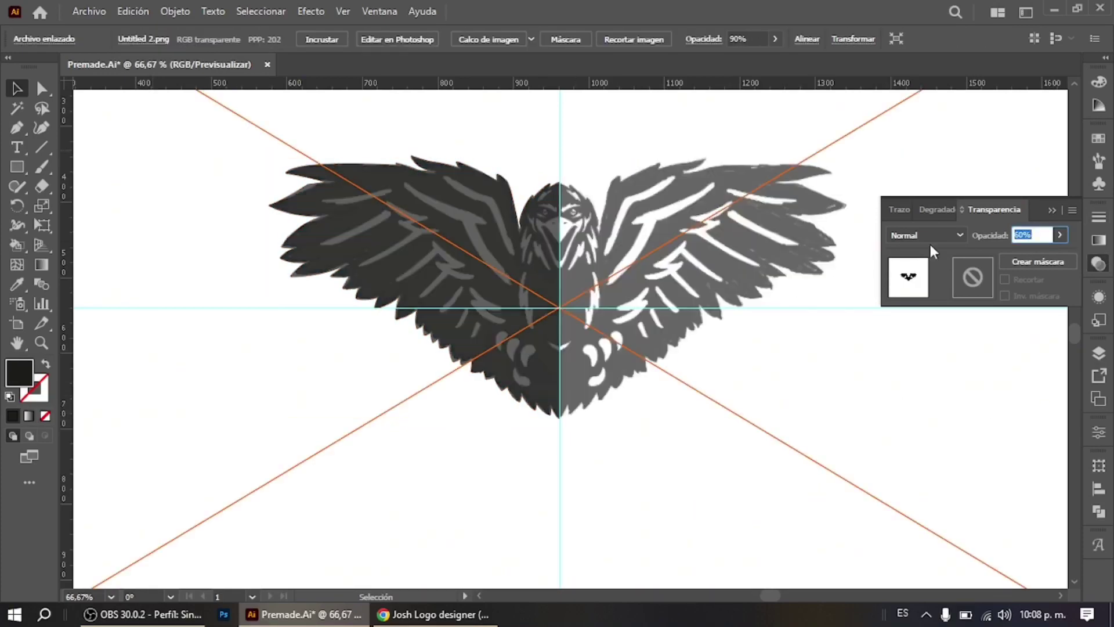
{"action": "key", "text": "ctrl+plus"}
{"action": "key", "text": "ctrl+plus"}
{"action": "scroll", "coordinate": [493, 348], "scroll_direction": "left", "scroll_amount": 5}
- Draw a three-point feather path on the wing and give it a white 15 pt stroke
{"action": "key", "text": "p"}
{"action": "left_click", "coordinate": [505, 207]}
{"action": "left_click", "coordinate": [606, 255]}
{"action": "left_click", "coordinate": [656, 378]}
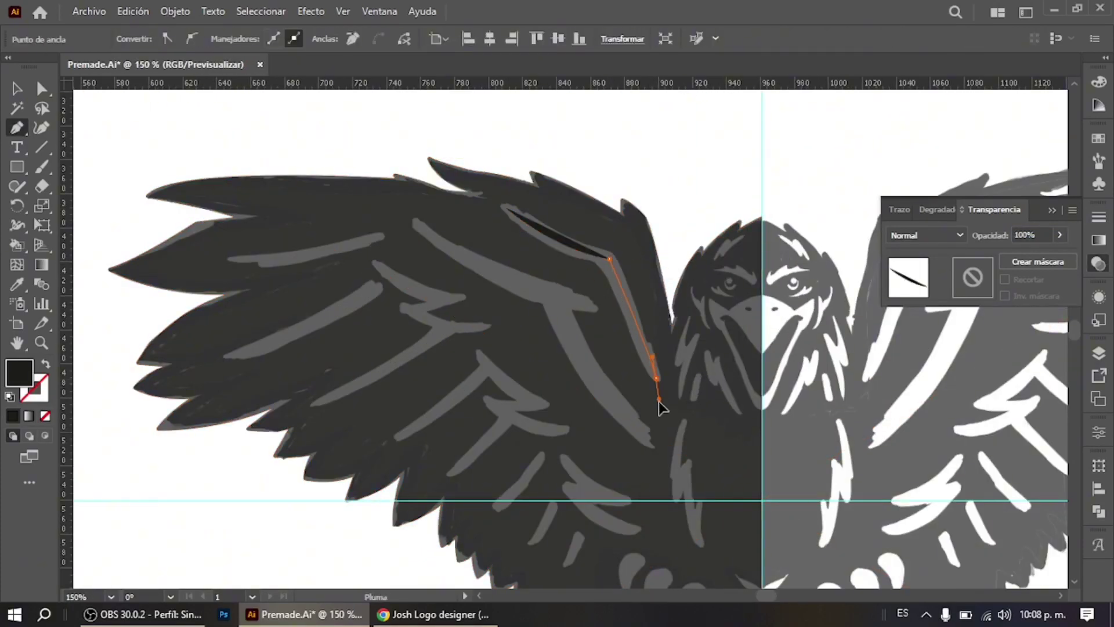
{"action": "key", "text": "a"}
{"action": "key", "text": "v"}
{"action": "key", "text": "shift+x"}
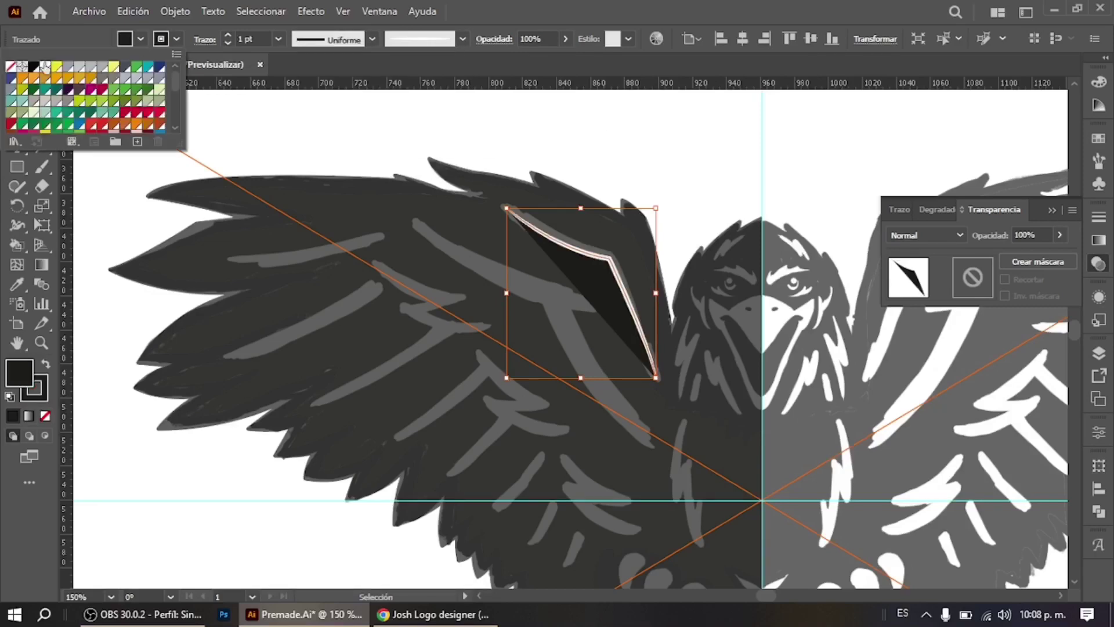
{"action": "left_click", "coordinate": [260, 39]}
{"action": "type", "text": "15"}
{"action": "key", "text": "Return"}
{"action": "left_click", "coordinate": [621, 257]}
{"action": "key", "text": "ctrl+0"}
- Give the feather path a tapered width profile with a 15 pt stroke
{"action": "scroll", "coordinate": [530, 231], "scroll_direction": "up", "scroll_amount": 5}
{"action": "key", "text": "p"}
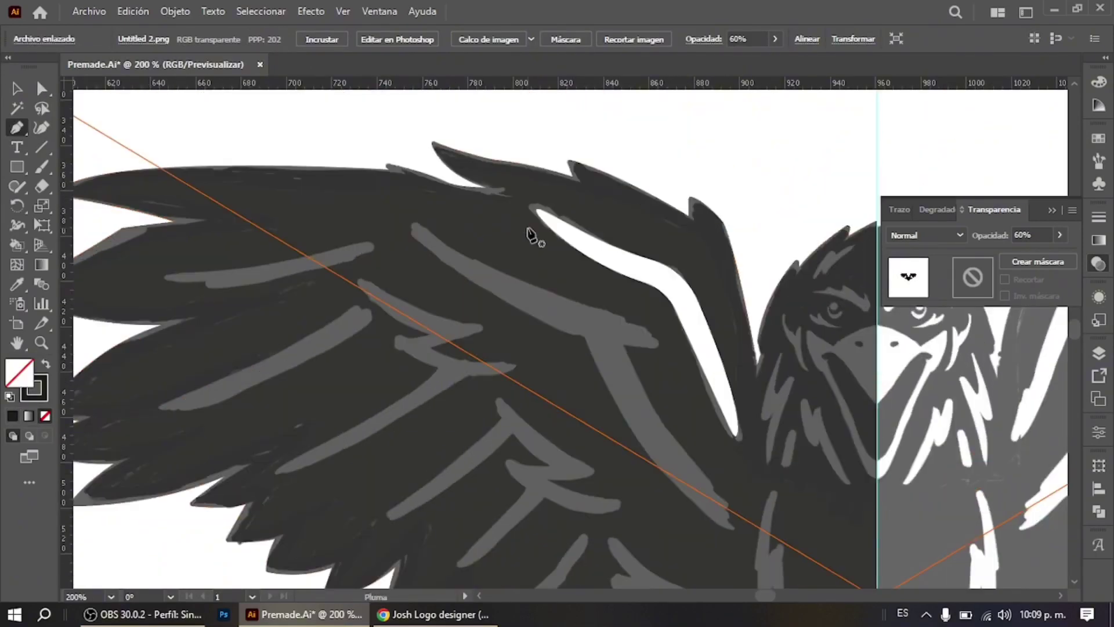
{"action": "key", "text": "v"}
{"action": "left_click", "coordinate": [591, 319]}
{"action": "left_click", "coordinate": [372, 39]}
{"action": "left_click", "coordinate": [371, 75]}
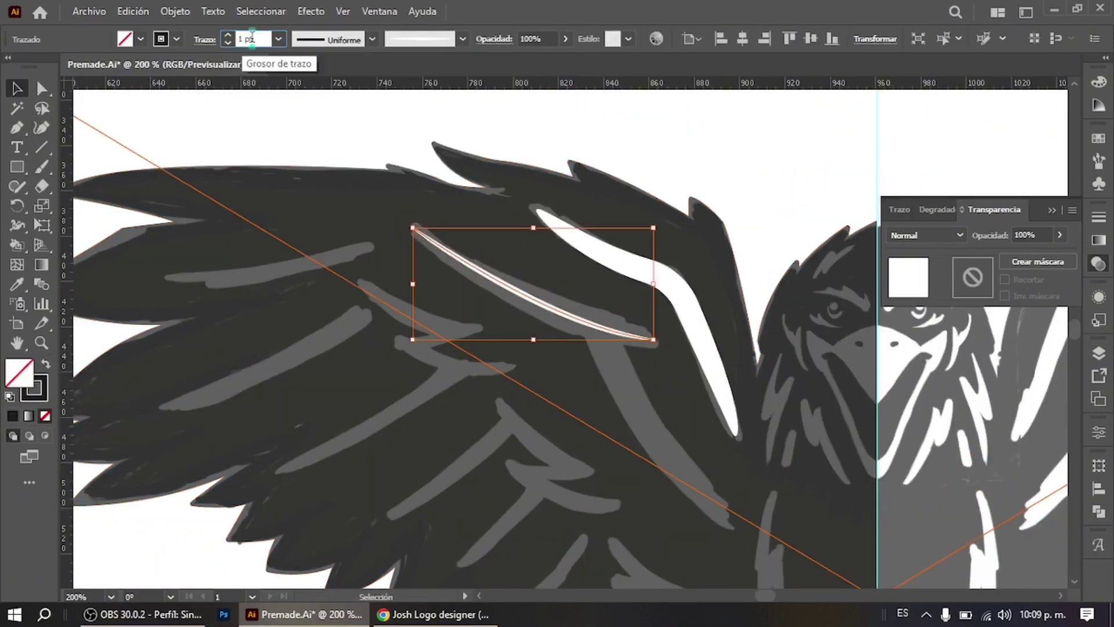
{"action": "type", "text": "15"}
{"action": "key", "text": "Return"}
{"action": "scroll", "coordinate": [522, 290], "scroll_direction": "down", "scroll_amount": 2}
{"action": "key", "text": "p"}
- Add another feather with a tapered width profile and a white stroke
{"action": "left_click", "coordinate": [603, 273]}
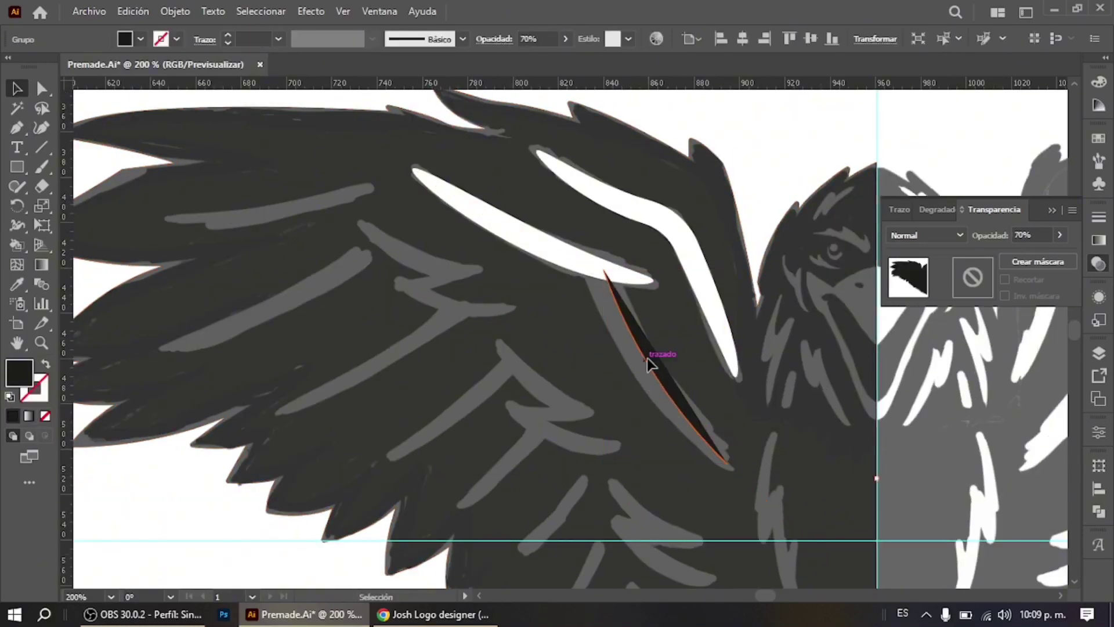
{"action": "left_click", "coordinate": [176, 39]}
{"action": "left_click", "coordinate": [40, 68]}
{"action": "key", "text": "a"}
{"action": "left_click", "coordinate": [609, 347]}
{"action": "key", "text": "ctrl+0"}
{"action": "key", "text": "ctrl+plus"}
{"action": "key", "text": "ctrl+plus"}
{"action": "key", "text": "p"}
- Rotate the white feather toward horizontal and move it down-left on the wing
{"action": "left_click", "coordinate": [339, 234]}
{"action": "left_click_drag", "start_coordinate": [519, 318], "coordinate": [582, 254]}
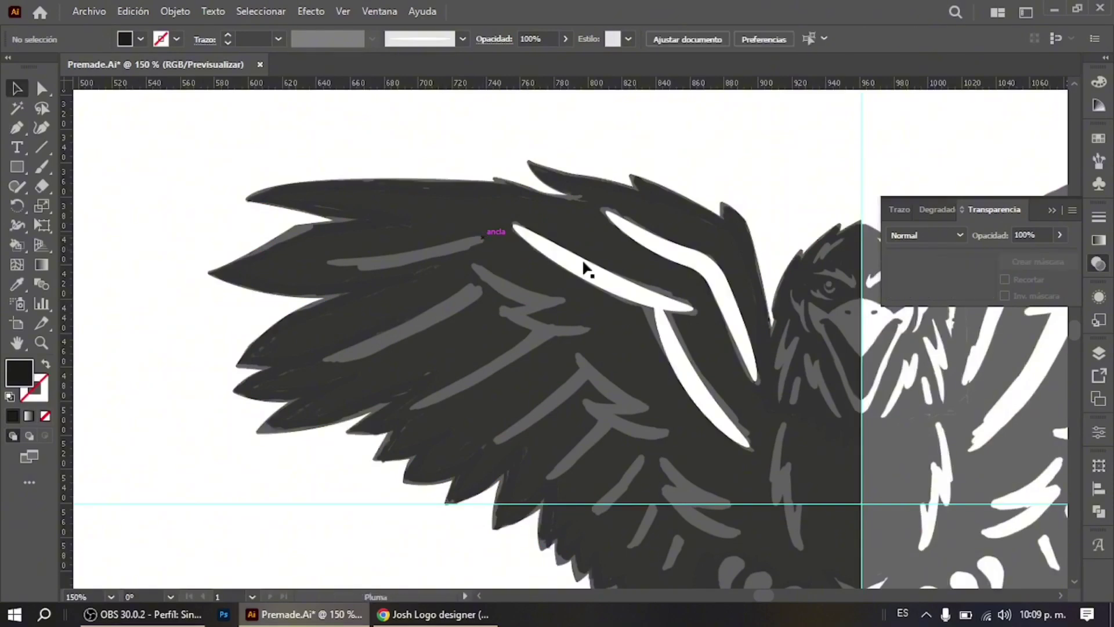
{"action": "key", "text": "v"}
{"action": "mouse_move", "coordinate": [535, 294]}
{"action": "left_mouse_down"}
{"action": "mouse_move", "coordinate": [445, 261]}
{"action": "mouse_move", "coordinate": [497, 304]}
{"action": "mouse_move", "coordinate": [386, 343]}
{"action": "left_mouse_up"}
{"action": "key", "text": "a"}
{"action": "left_click", "coordinate": [470, 288]}
- Zoom in and start drawing a zigzag feather path
{"action": "key", "text": "ctrl+0"}
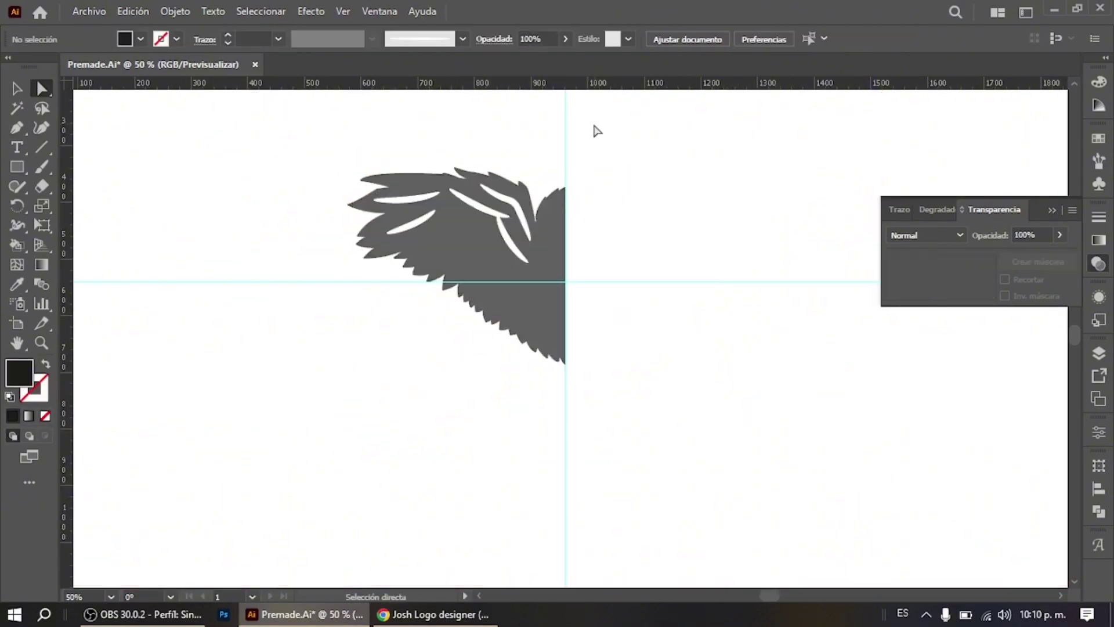
{"action": "key", "text": "ctrl+plus"}
{"action": "key", "text": "ctrl+plus"}
{"action": "key", "text": "ctrl+plus"}
{"action": "key", "text": "p"}
{"action": "left_click", "coordinate": [441, 225]}
- Finish the curved zigzag feather shape and turn its fill into a stroke
{"action": "left_click", "coordinate": [479, 265]}
{"action": "left_click_drag", "start_coordinate": [551, 269], "coordinate": [566, 280]}
{"action": "left_click", "coordinate": [472, 286]}
{"action": "left_click", "coordinate": [586, 311]}
{"action": "left_click", "coordinate": [441, 226]}
{"action": "key", "text": "v"}
{"action": "key", "text": "shift+x"}
- Reshape the zigzag feather's points while checking it against the wing
{"action": "left_click", "coordinate": [372, 39]}
{"action": "key", "text": "Escape"}
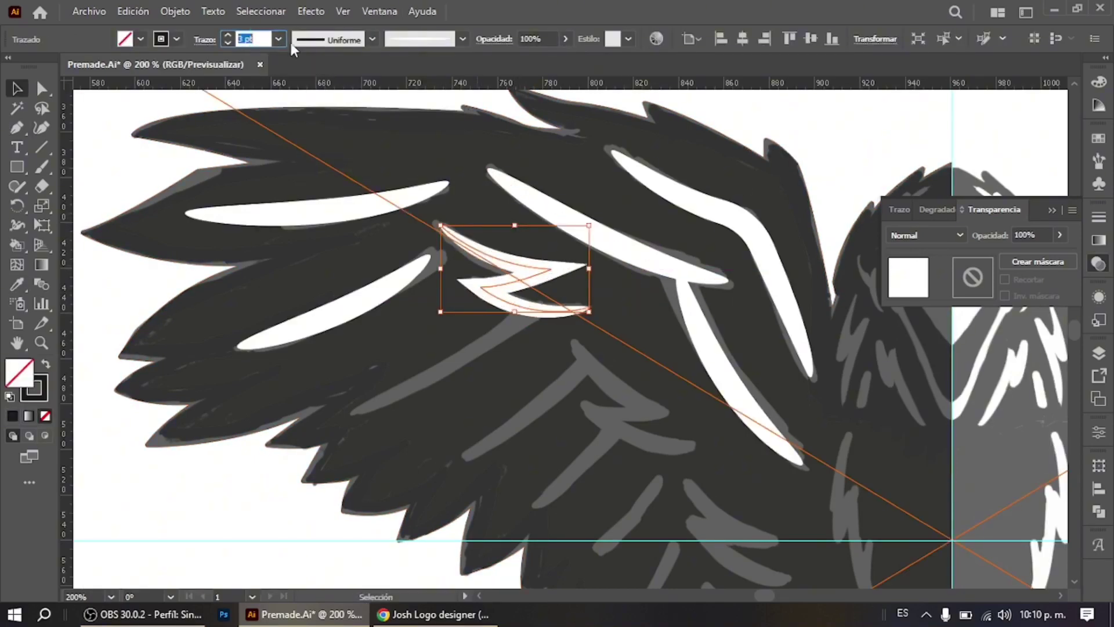
{"action": "key", "text": "ctrl+0"}
{"action": "key", "text": "a"}
{"action": "left_click_drag", "start_coordinate": [546, 232], "coordinate": [572, 236]}
{"action": "key", "text": "ctrl+0"}
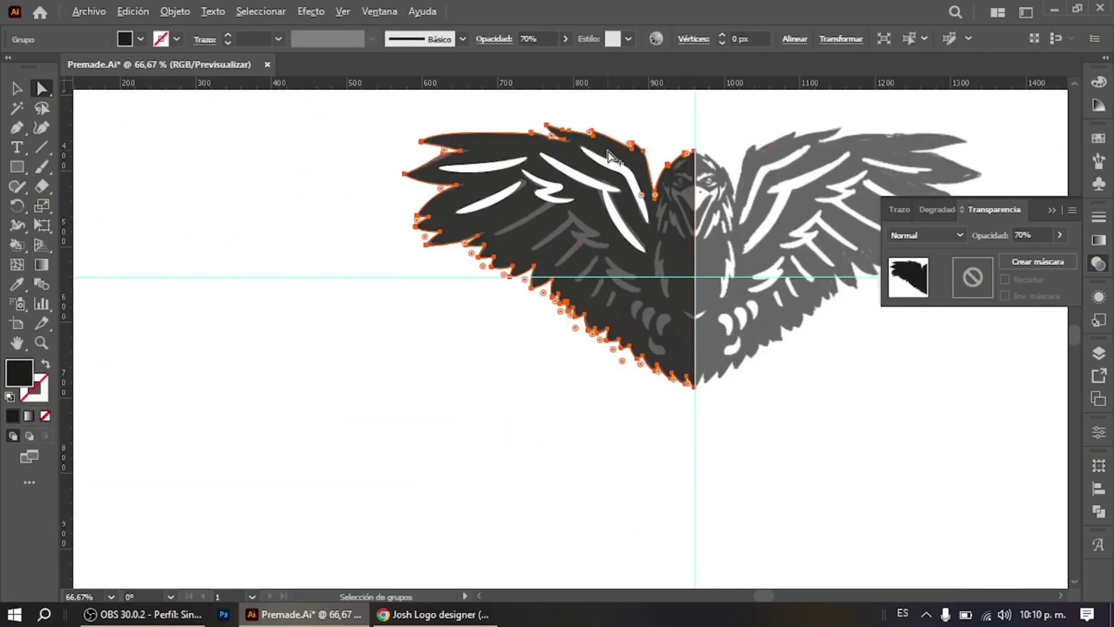
{"action": "key", "text": "ctrl+plus"}
{"action": "key", "text": "ctrl+0"}
{"action": "key", "text": "ctrl+1"}
{"action": "key", "text": "ctrl+plus"}
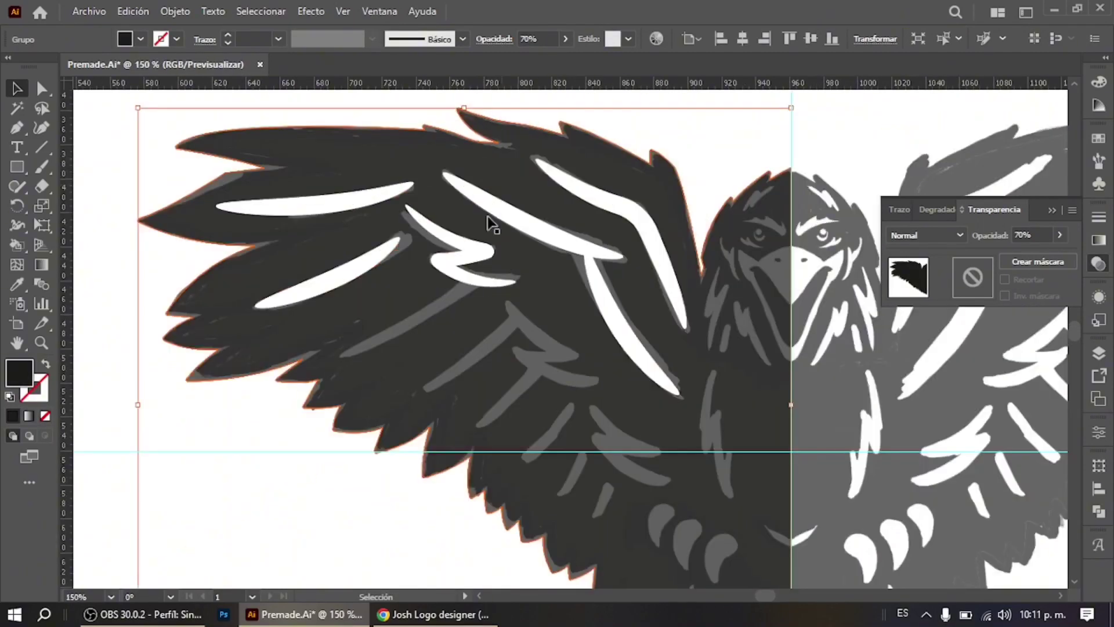
- Give a single white wing feather a thinner 3,5 pt stroke
{"action": "left_click", "coordinate": [348, 273]}
{"action": "left_click", "coordinate": [250, 39]}
{"action": "type", "text": "3,5"}
{"action": "key", "text": "Return"}
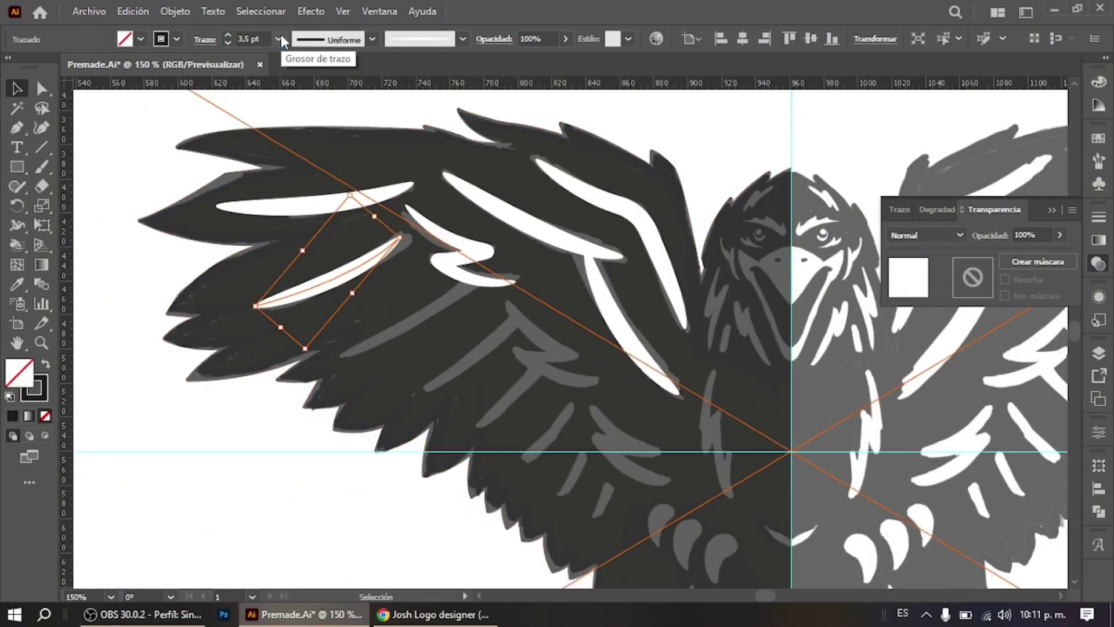
- Place a copy of the zigzag feather lower on the wing and rotate it into position
{"action": "key", "text": "ctrl+plus"}
{"action": "mouse_move", "coordinate": [527, 281]}
{"action": "left_mouse_down"}
{"action": "mouse_move", "coordinate": [666, 385]}
{"action": "mouse_move", "coordinate": [683, 377]}
{"action": "left_mouse_up"}
{"action": "key", "text": "ctrl+0"}
{"action": "key", "text": "ctrl+plus"}
{"action": "key", "text": "ctrl+plus"}
{"action": "key", "text": "ctrl+plus"}
{"action": "mouse_move", "coordinate": [406, 290]}
{"action": "left_mouse_down"}
{"action": "mouse_move", "coordinate": [480, 256]}
{"action": "mouse_move", "coordinate": [523, 194]}
{"action": "left_mouse_up"}
- Nudge the zigzag feather into place on the wing and deselect it
{"action": "key", "text": "a"}
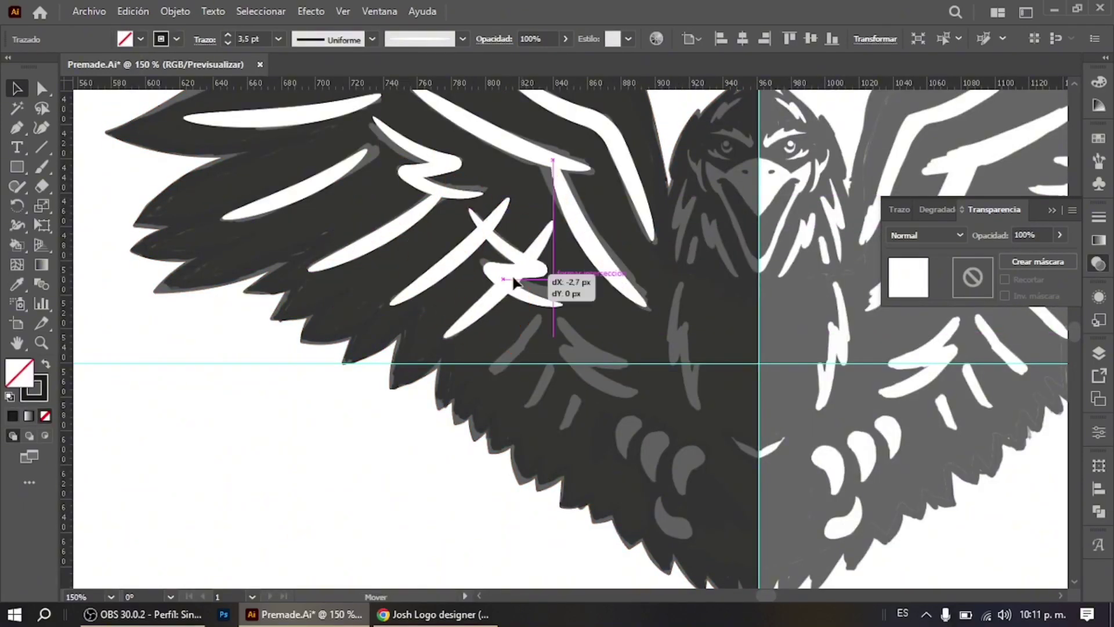
{"action": "left_click_drag", "start_coordinate": [514, 281], "coordinate": [513, 281]}
{"action": "key", "text": "ctrl+0"}
{"action": "left_click", "coordinate": [510, 310]}
{"action": "key", "text": "ctrl+plus"}
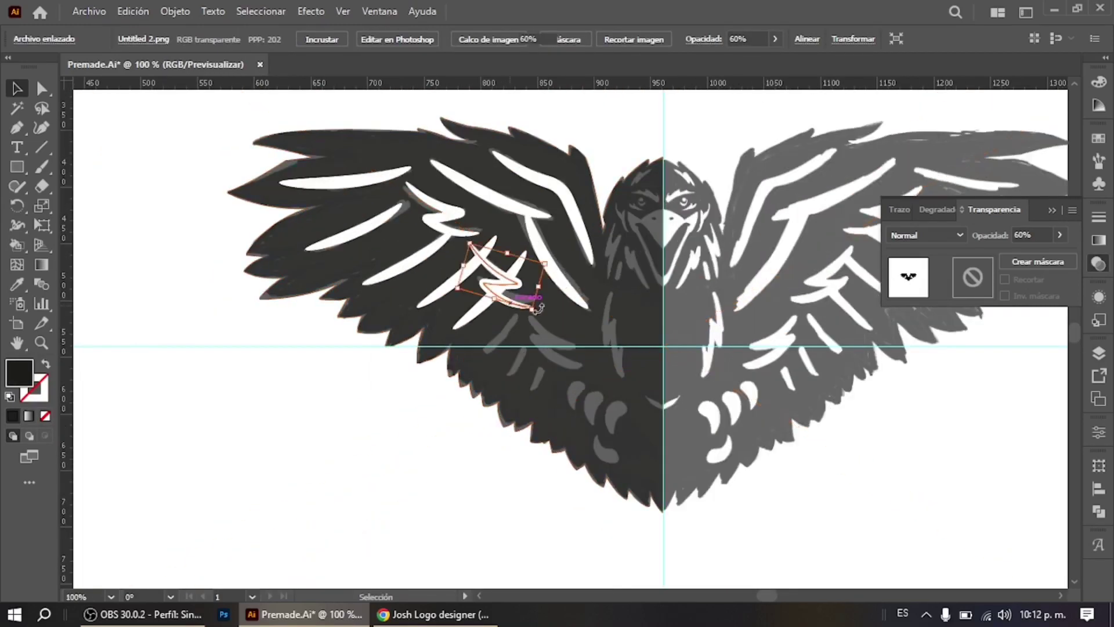
- Select the crossing feather paths on the left wing as a group
{"action": "key", "text": "ctrl+plus"}
{"action": "left_click", "coordinate": [580, 359]}
{"action": "left_click", "coordinate": [614, 311]}
{"action": "left_click", "coordinate": [545, 333]}
{"action": "left_click", "coordinate": [464, 273]}
{"action": "key", "text": "k"}
{"action": "key", "text": "ctrl+plus"}
{"action": "key", "text": "ctrl+plus"}
{"action": "key", "text": "ctrl+plus"}
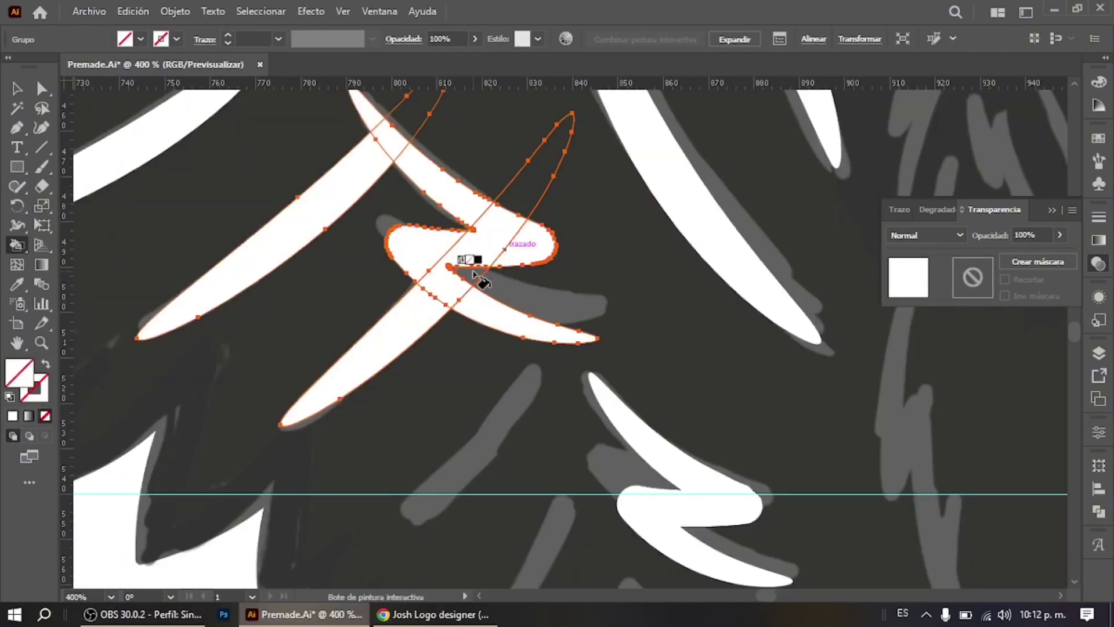
{"action": "key", "text": "ctrl+minus"}
{"action": "key", "text": "ctrl+minus"}
{"action": "key", "text": "ctrl+minus"}
{"action": "key", "text": "v"}
- Move, rotate and shrink a small feather lower on the left wing to fit the tracing
{"action": "key", "text": "ctrl+shift+F9"}
{"action": "left_click_drag", "start_coordinate": [443, 272], "coordinate": [529, 324]}
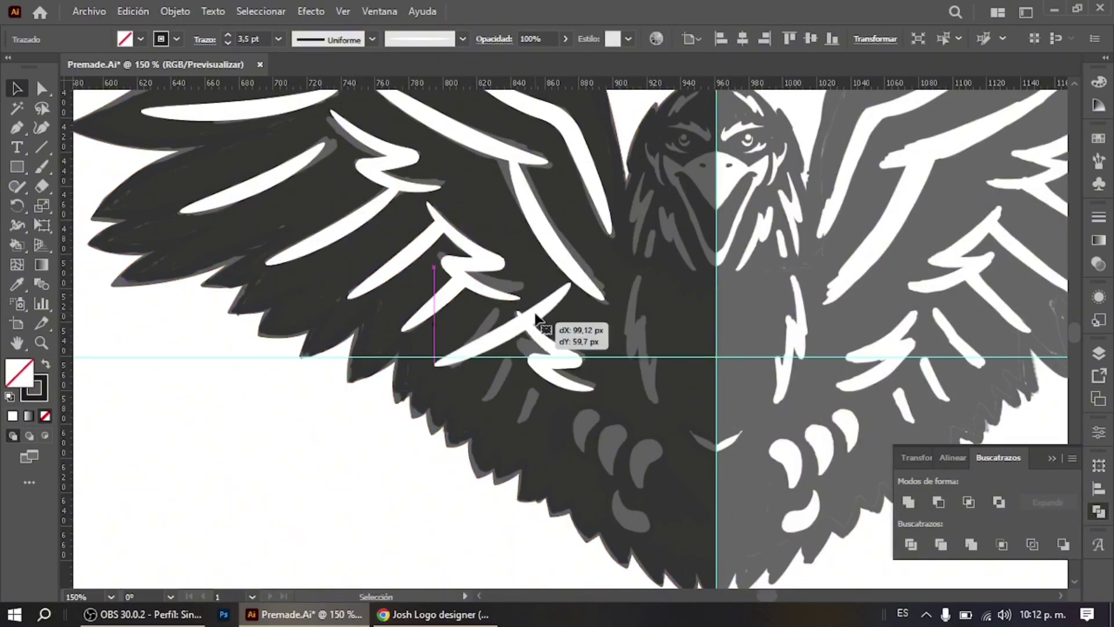
{"action": "left_click_drag", "start_coordinate": [570, 248], "coordinate": [557, 255]}
{"action": "left_click_drag", "start_coordinate": [504, 325], "coordinate": [510, 313]}
{"action": "left_click_drag", "start_coordinate": [533, 273], "coordinate": [497, 311]}
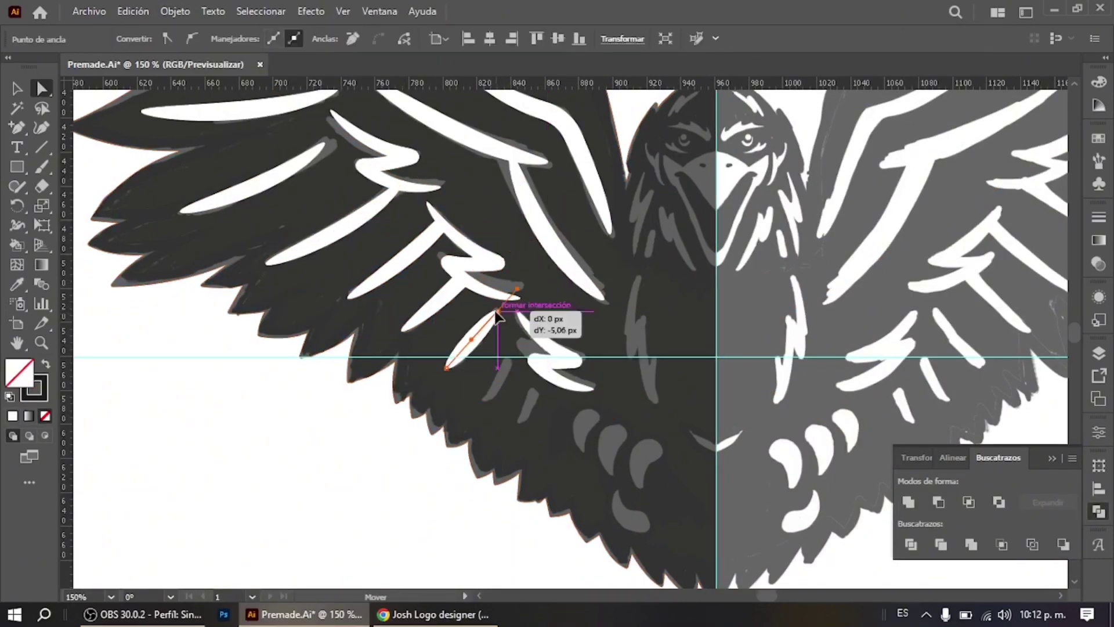
{"action": "left_click", "coordinate": [484, 380]}
- Move a feather near the body into place on the lower left wing
{"action": "key", "text": "ctrl+minus"}
{"action": "key", "text": "ctrl+minus"}
{"action": "key", "text": "ctrl+plus"}
{"action": "key", "text": "ctrl+plus"}
{"action": "key", "text": "ctrl+plus"}
{"action": "mouse_move", "coordinate": [361, 269]}
{"action": "left_mouse_down"}
{"action": "mouse_move", "coordinate": [382, 293]}
{"action": "mouse_move", "coordinate": [388, 285]}
{"action": "mouse_move", "coordinate": [390, 369]}
{"action": "left_mouse_up"}
{"action": "left_click", "coordinate": [435, 258]}
{"action": "key", "text": "ctrl+minus"}
{"action": "key", "text": "ctrl+minus"}
{"action": "key", "text": "ctrl+minus"}
{"action": "key", "text": "ctrl+z"}
{"action": "left_click", "coordinate": [530, 315]}
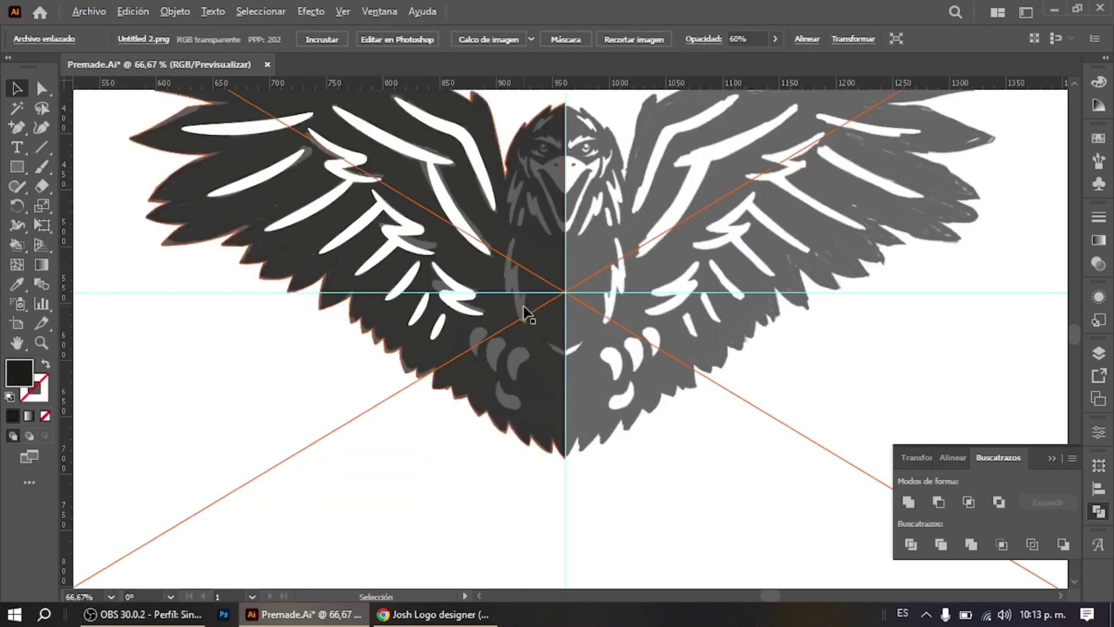
{"action": "key", "text": "ctrl+plus"}
{"action": "key", "text": "ctrl+plus"}
{"action": "key", "text": "ctrl+plus"}
- Delete the misshapen feather and redraw it as a zigzag outline with the Pen tool
{"action": "left_click", "coordinate": [508, 277]}
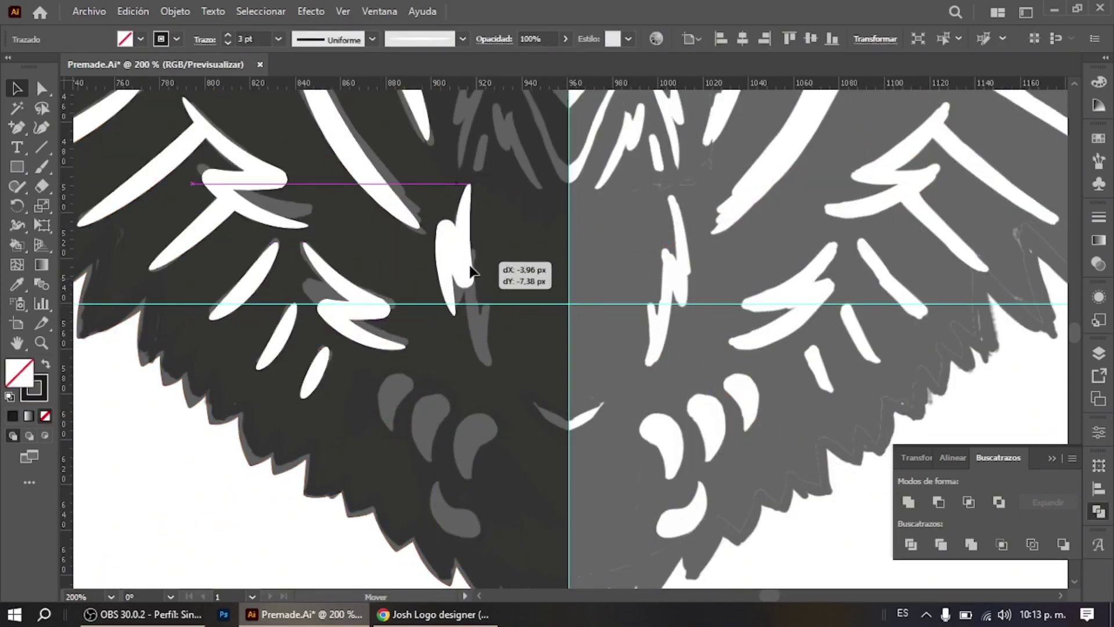
{"action": "key", "text": "Delete"}
{"action": "key", "text": "p"}
{"action": "scroll", "coordinate": [485, 311], "scroll_direction": "up", "scroll_amount": 3}
{"action": "left_click", "coordinate": [467, 278]}
{"action": "left_click", "coordinate": [456, 380]}
{"action": "left_click", "coordinate": [468, 341]}
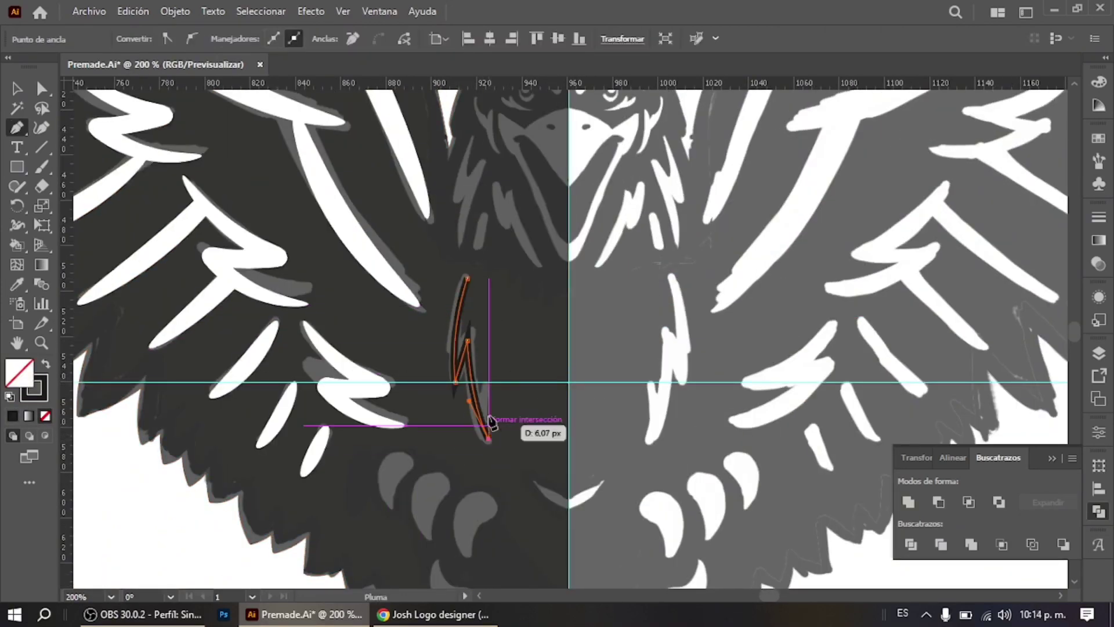
{"action": "left_click", "coordinate": [468, 278]}
- Adjust the new zigzag feather's top and right anchor points
{"action": "key", "text": "a"}
{"action": "left_click_drag", "start_coordinate": [465, 276], "coordinate": [462, 273]}
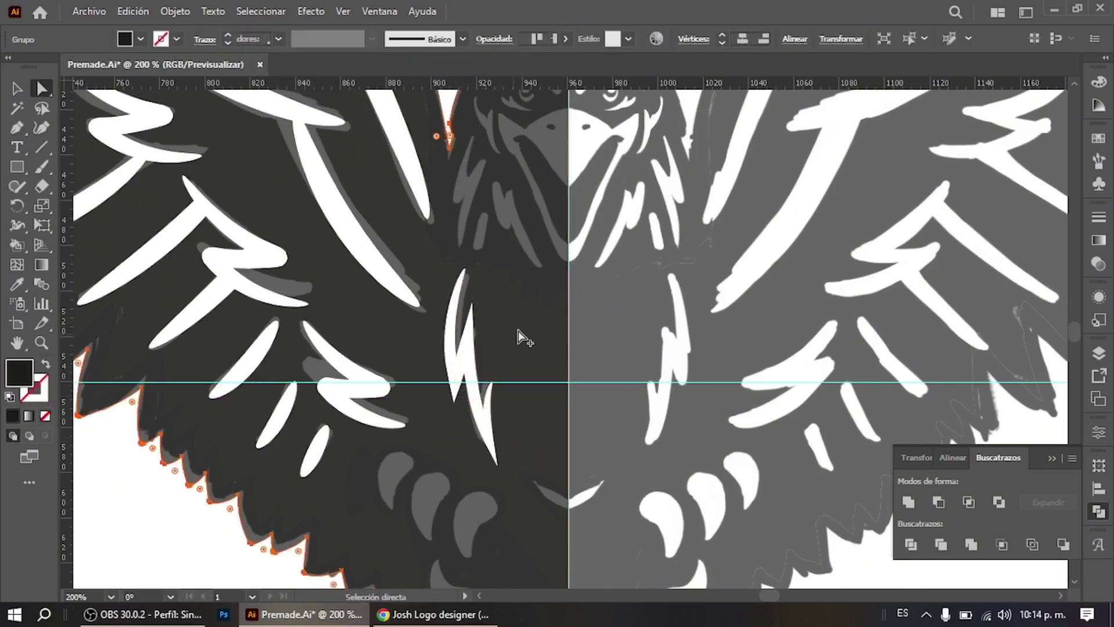
{"action": "key", "text": "ctrl+plus"}
{"action": "left_click_drag", "start_coordinate": [525, 286], "coordinate": [528, 273]}
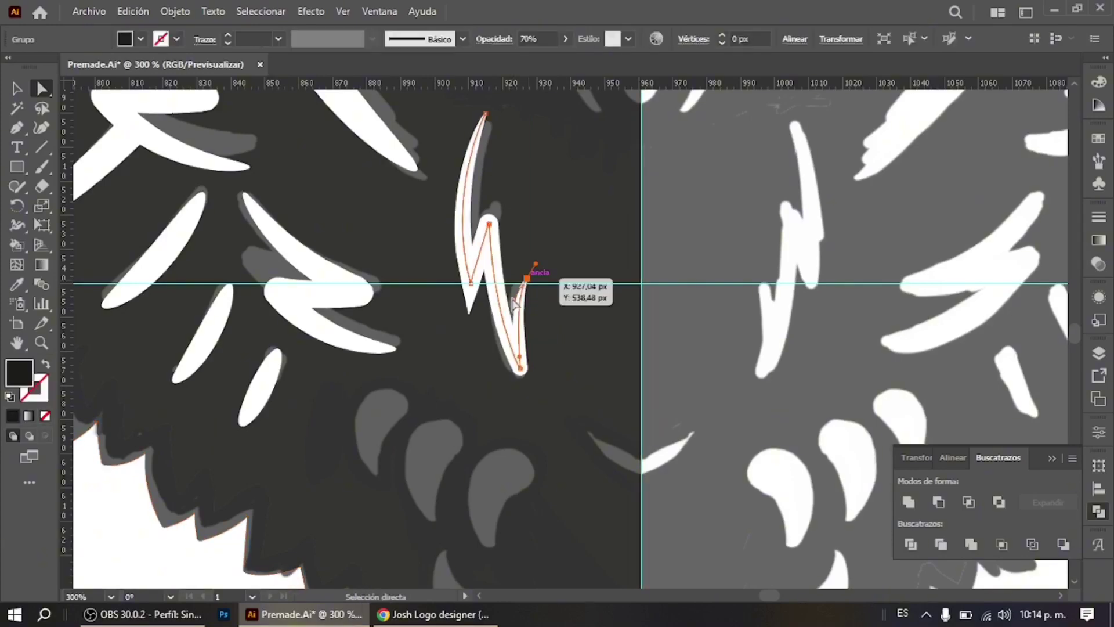
{"action": "key", "text": "v"}
{"action": "scroll", "coordinate": [557, 322], "scroll_direction": "down", "scroll_amount": 5}
{"action": "left_click", "coordinate": [557, 322]}
{"action": "scroll", "coordinate": [556, 322], "scroll_direction": "up", "scroll_amount": 3}
{"action": "scroll", "coordinate": [557, 322], "scroll_direction": "up", "scroll_amount": 3}
- Draw a small white circle on the lower body with a curved Pen tail to form a teardrop
{"action": "left_click", "coordinate": [17, 166]}
{"action": "left_click", "coordinate": [124, 207]}
{"action": "mouse_move", "coordinate": [519, 403]}
{"action": "left_mouse_down"}
{"action": "mouse_move", "coordinate": [571, 452]}
{"action": "mouse_move", "coordinate": [548, 450]}
{"action": "left_mouse_up"}
{"action": "key", "text": "p"}
{"action": "left_click_drag", "start_coordinate": [533, 489], "coordinate": [538, 527]}
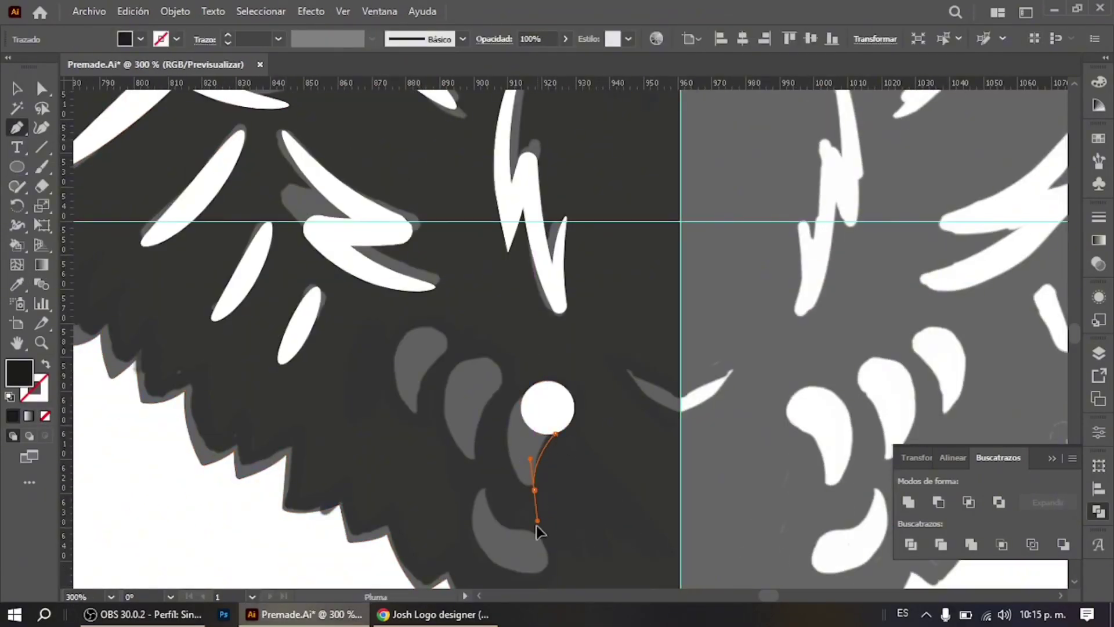
{"action": "left_click_drag", "start_coordinate": [547, 408], "coordinate": [562, 355]}
- Shift the teardrop's bottom point left and place a second teardrop up and to the left
{"action": "key", "text": "v"}
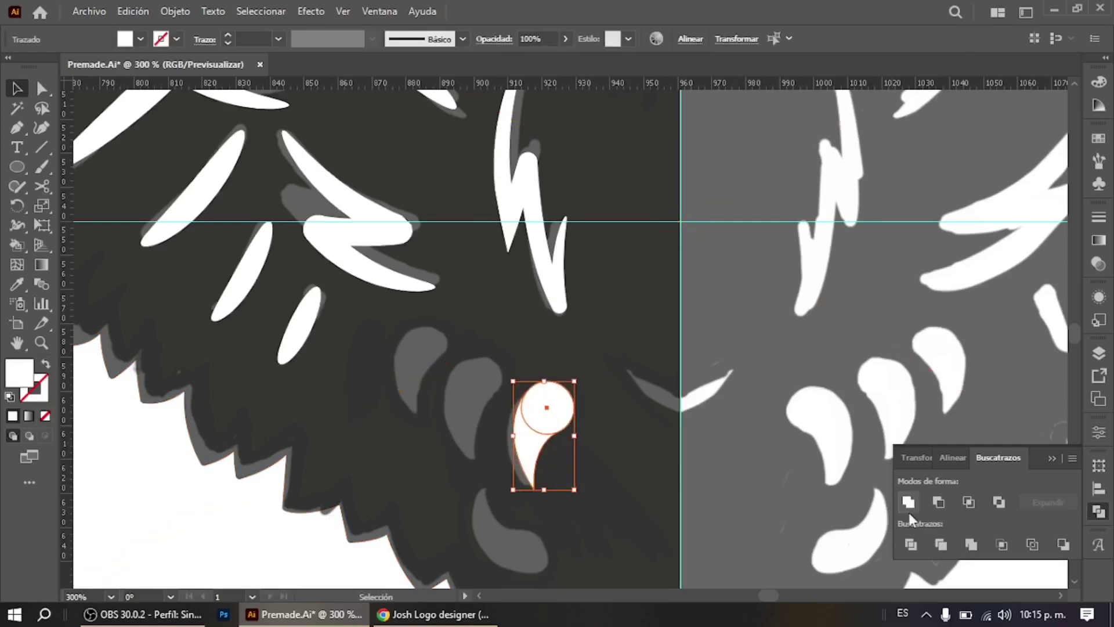
{"action": "key", "text": "a"}
{"action": "left_click_drag", "start_coordinate": [533, 489], "coordinate": [526, 486]}
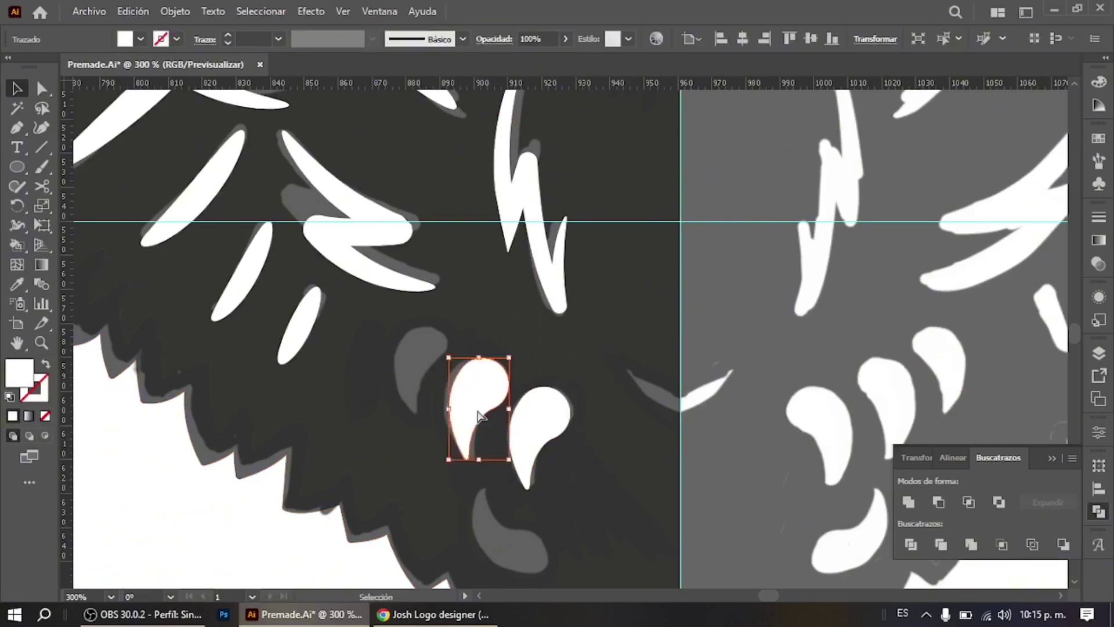
{"action": "left_click_drag", "start_coordinate": [479, 416], "coordinate": [438, 384]}
- Select the right teardrop on the lower body
{"action": "key", "text": "ctrl+0"}
{"action": "scroll", "coordinate": [532, 308], "scroll_direction": "up", "scroll_amount": 3}
{"action": "key", "text": "a"}
{"action": "left_click", "coordinate": [532, 308]}
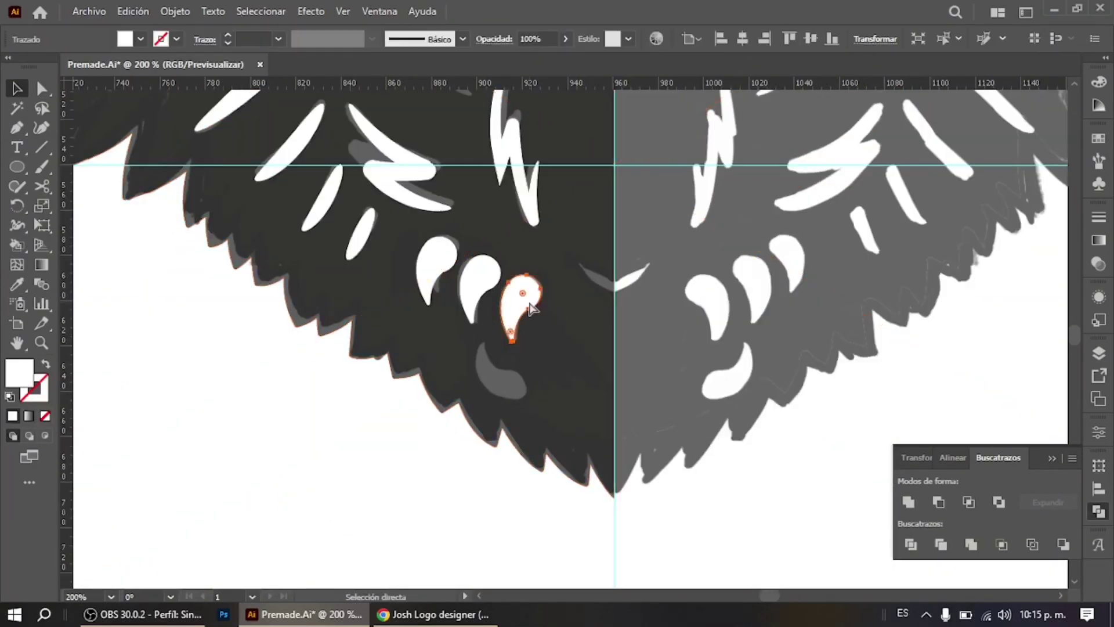
{"action": "scroll", "coordinate": [621, 247], "scroll_direction": "up", "scroll_amount": 5}
{"action": "scroll", "coordinate": [552, 253], "scroll_direction": "down", "scroll_amount": 3}
{"action": "scroll", "coordinate": [597, 293], "scroll_direction": "up", "scroll_amount": 4}
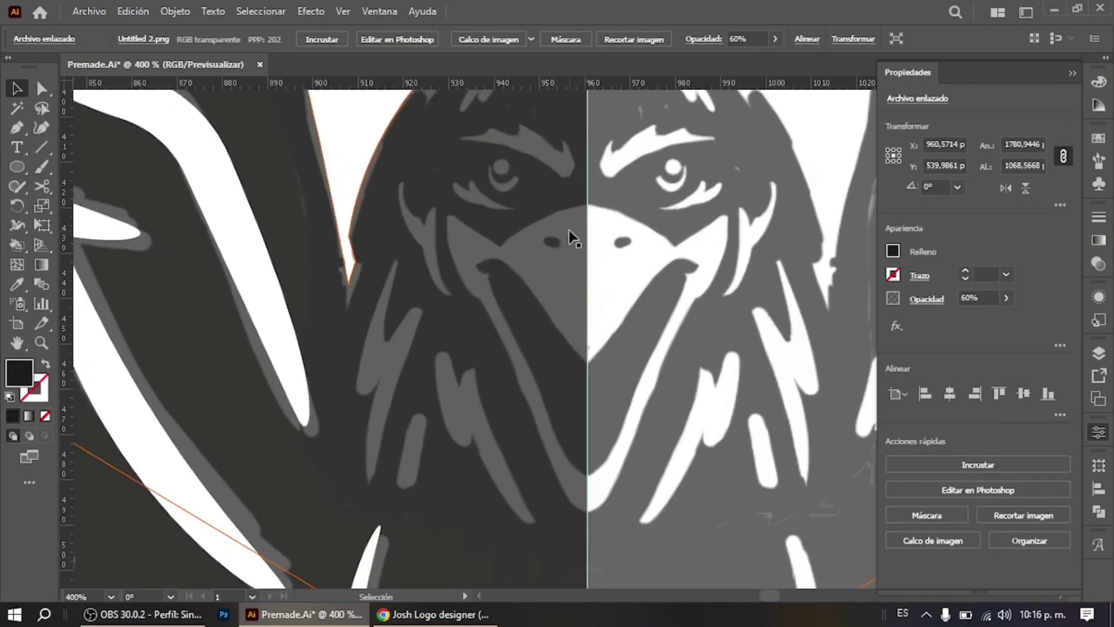
- Draw a new Pen path near the head and swap its fill to a visible stroke
{"action": "key", "text": "p"}
{"action": "left_click", "coordinate": [587, 204]}
{"action": "left_click_drag", "start_coordinate": [500, 248], "coordinate": [452, 222]}
{"action": "left_click", "coordinate": [478, 299]}
{"action": "key", "text": "shift+x"}
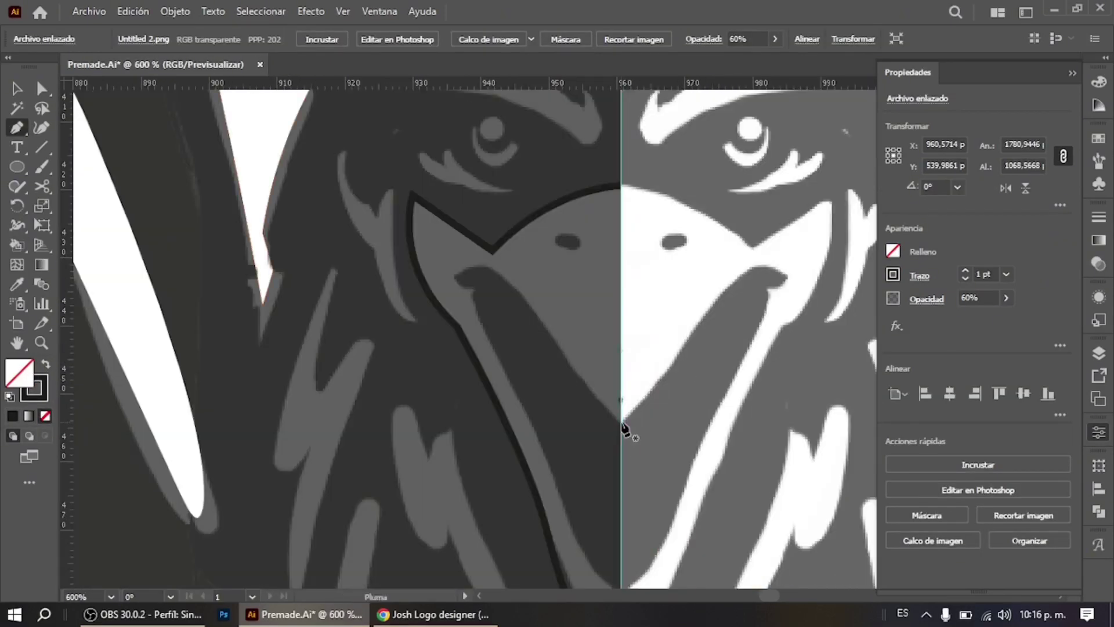
- Draw a curved path from the centre guide and give it a thin brush stroke
{"action": "left_click_drag", "start_coordinate": [621, 426], "coordinate": [557, 365]}
{"action": "left_click_drag", "start_coordinate": [490, 288], "coordinate": [457, 285]}
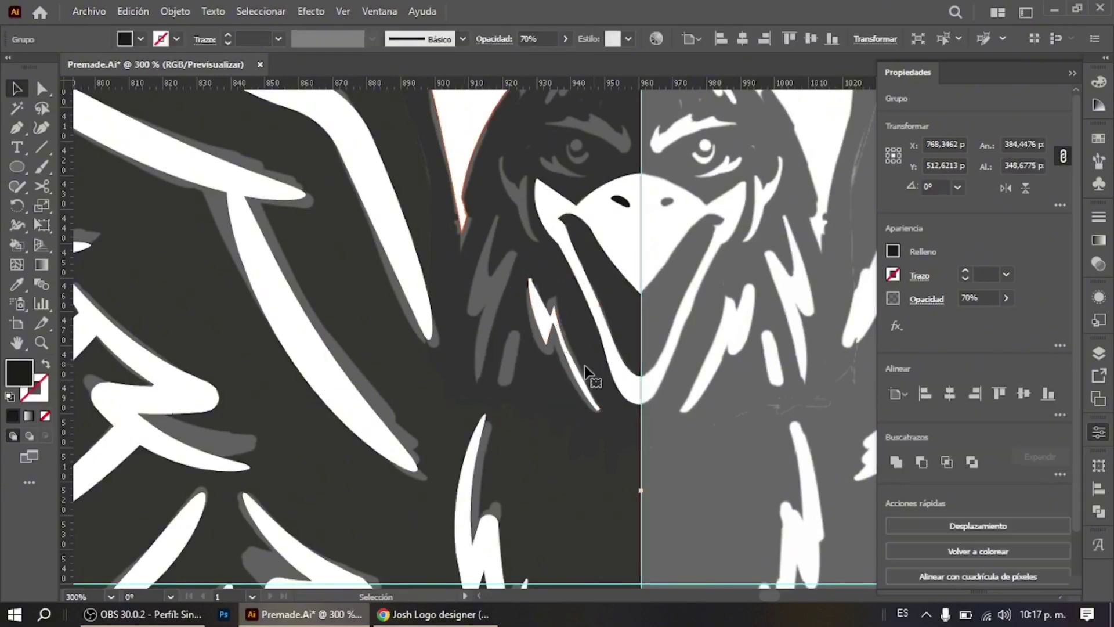
{"action": "left_click", "coordinate": [415, 40]}
{"action": "left_click", "coordinate": [377, 119]}
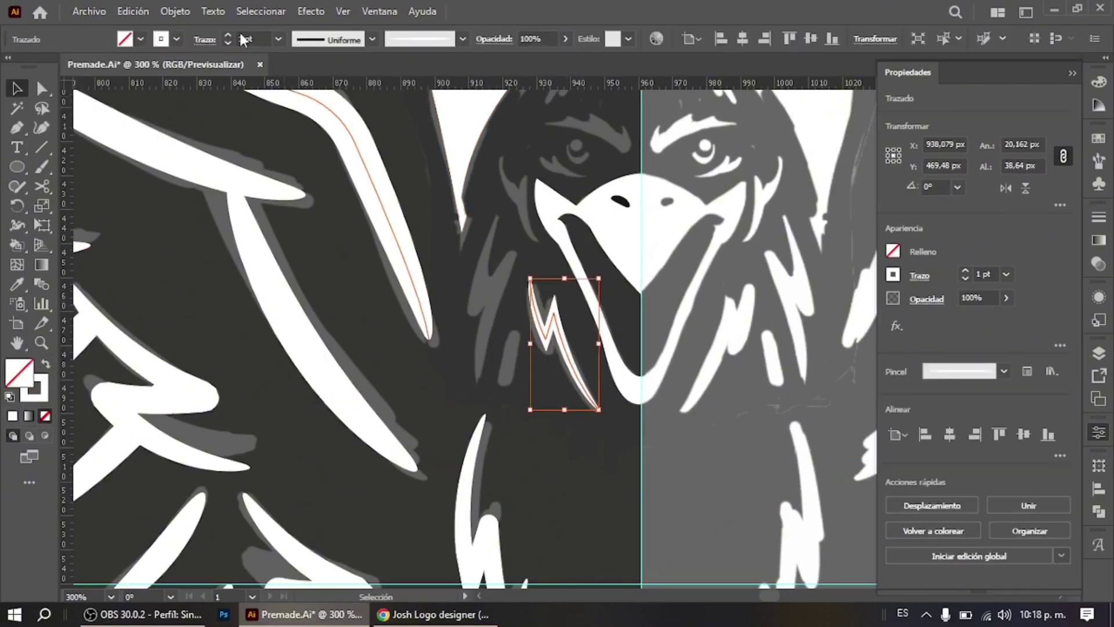
{"action": "left_click", "coordinate": [418, 39]}
{"action": "left_click", "coordinate": [394, 135]}
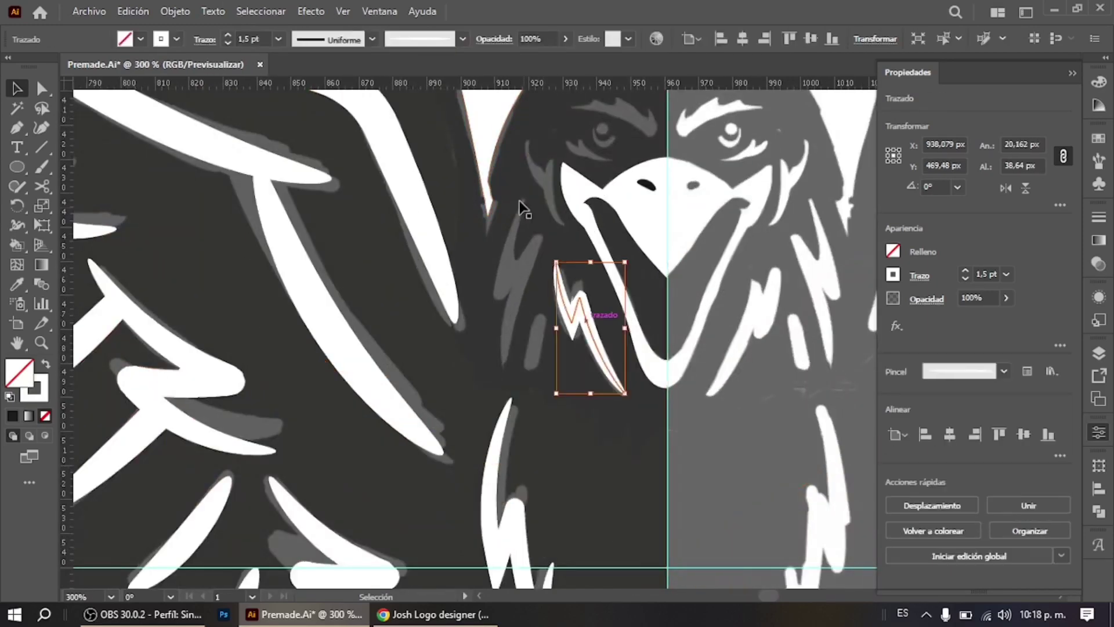
- Raise the zigzag path's top point and select the whole crescent path
{"action": "left_click_drag", "start_coordinate": [522, 206], "coordinate": [528, 345]}
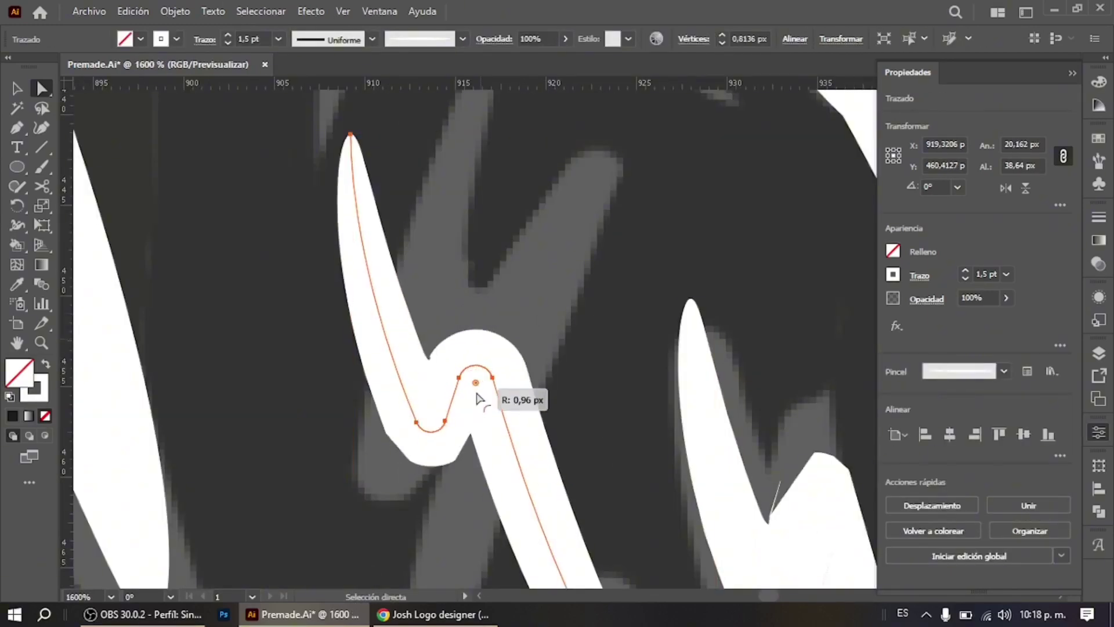
{"action": "scroll", "coordinate": [475, 331], "scroll_direction": "down", "scroll_amount": 4}
{"action": "left_click_drag", "start_coordinate": [544, 303], "coordinate": [544, 285]}
{"action": "key", "text": "v"}
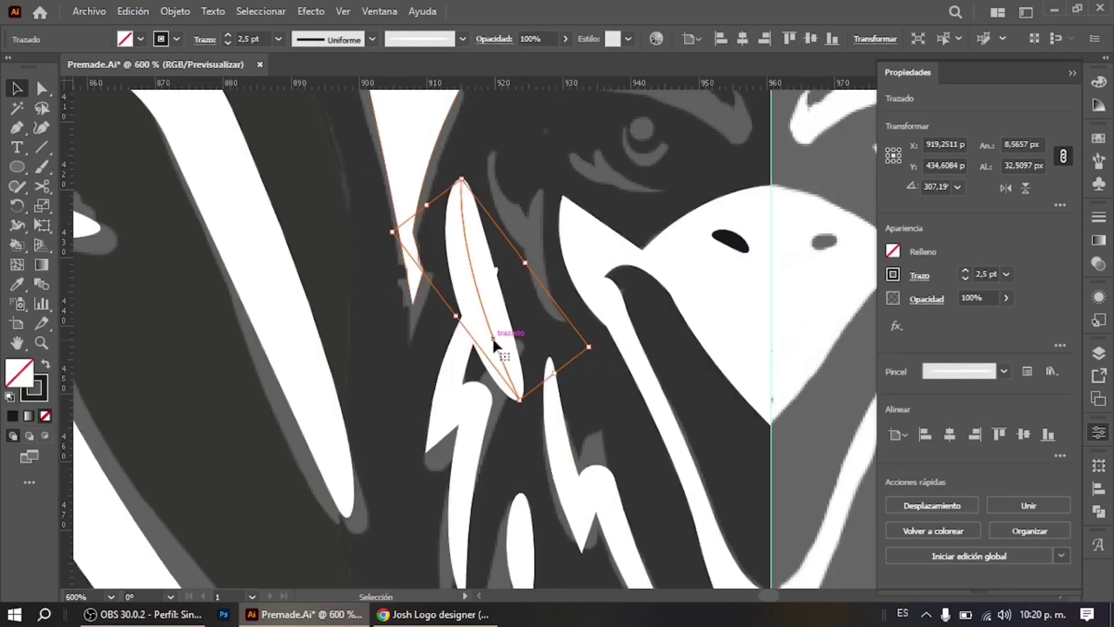
{"action": "key", "text": "v"}
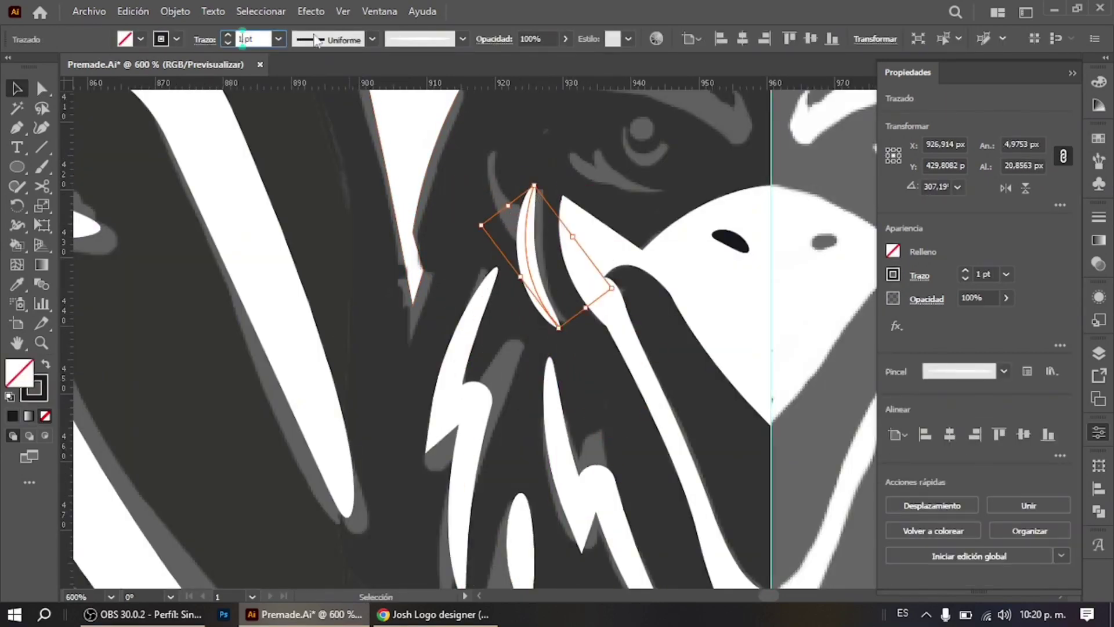
- Start another Pen path beside the crescent near the forehead
{"action": "key", "text": "p"}
{"action": "left_click", "coordinate": [536, 184]}
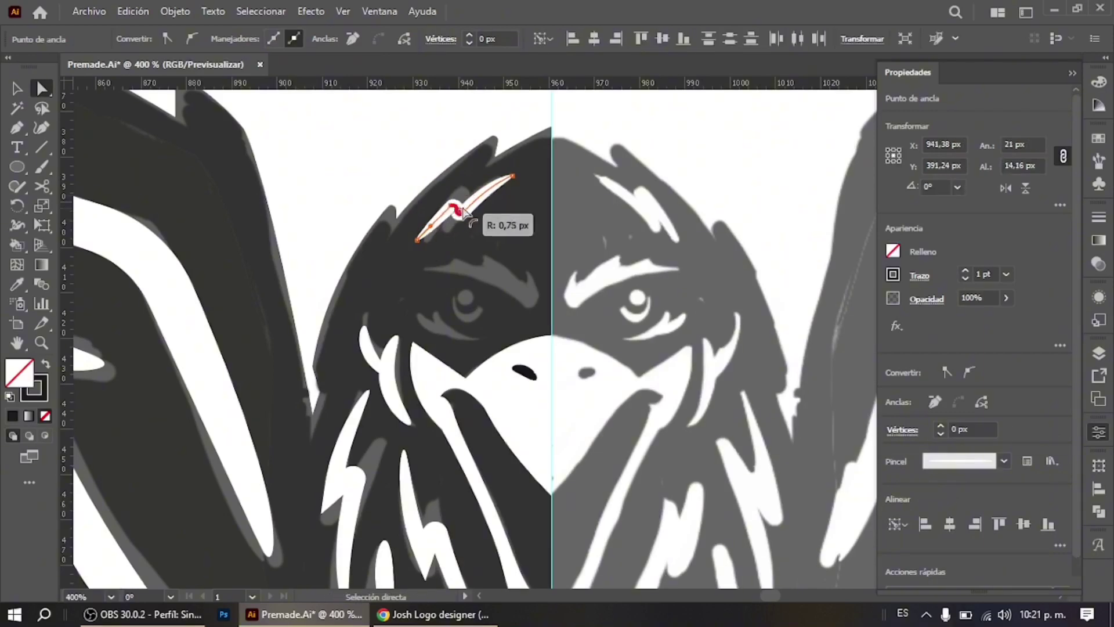
{"action": "scroll", "coordinate": [501, 241], "scroll_direction": "down", "scroll_amount": 4}
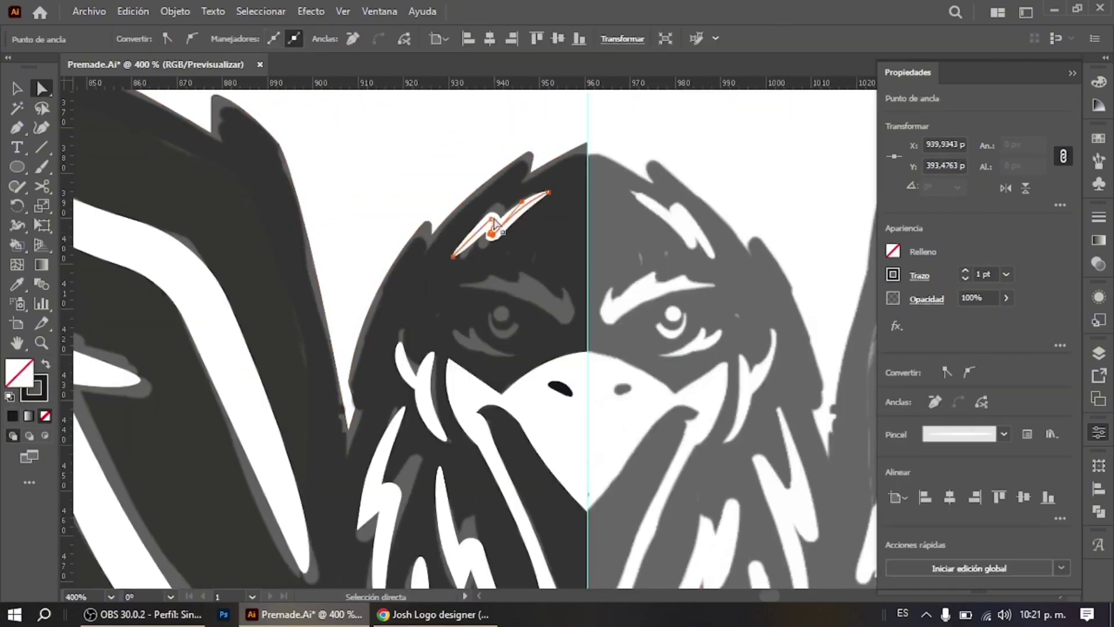
{"action": "scroll", "coordinate": [495, 239], "scroll_direction": "up", "scroll_amount": 2}
{"action": "scroll", "coordinate": [488, 256], "scroll_direction": "up", "scroll_amount": 2}
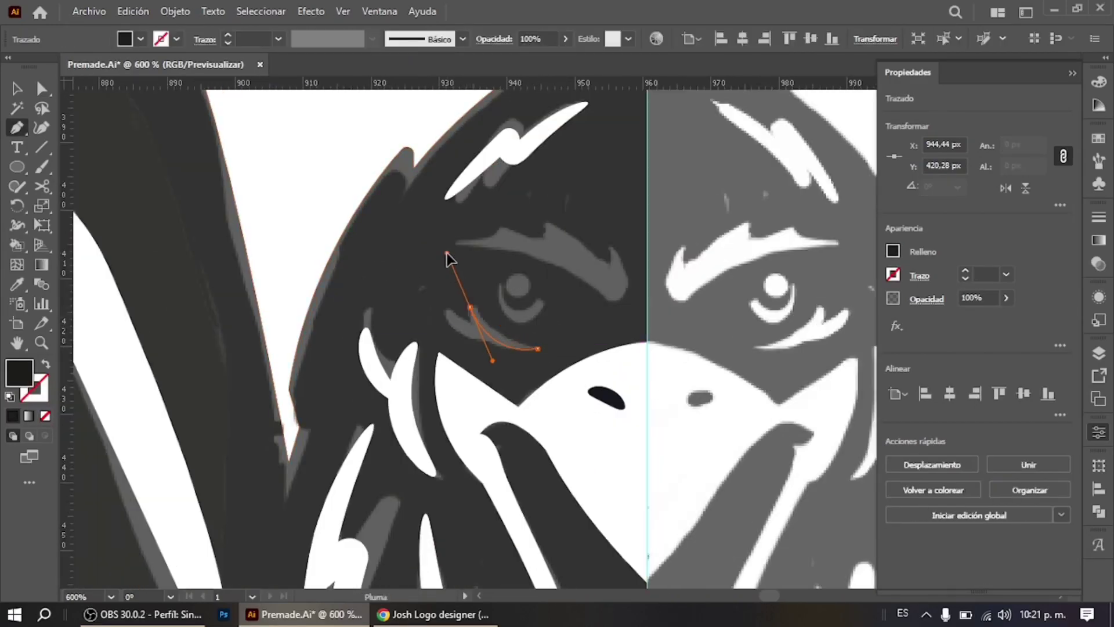
- Close the eyebrow path, remove its fill and nudge it slightly left
{"action": "key", "text": "v"}
{"action": "left_click", "coordinate": [463, 39]}
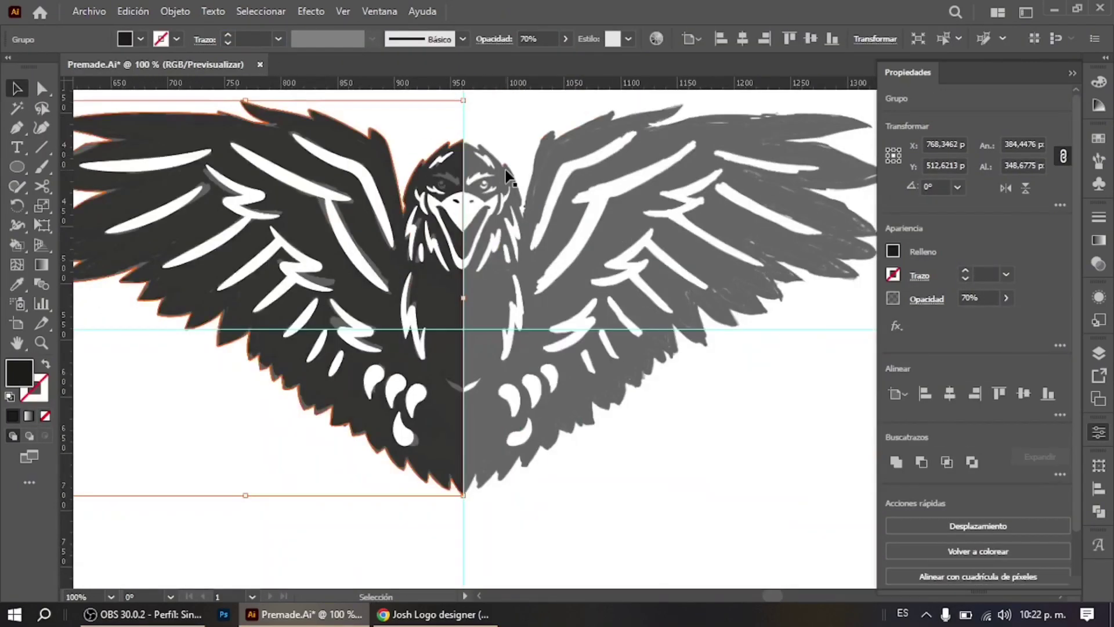
{"action": "scroll", "coordinate": [458, 167], "scroll_direction": "up", "scroll_amount": 1}
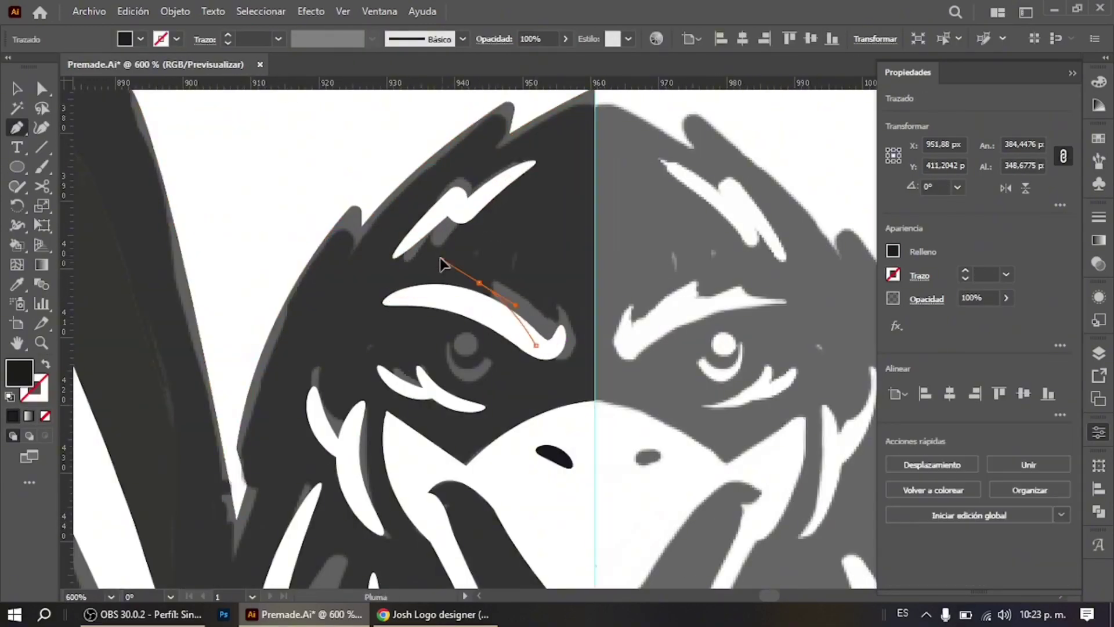
{"action": "left_click", "coordinate": [473, 273]}
{"action": "left_click", "coordinate": [536, 345]}
{"action": "left_click", "coordinate": [124, 38]}
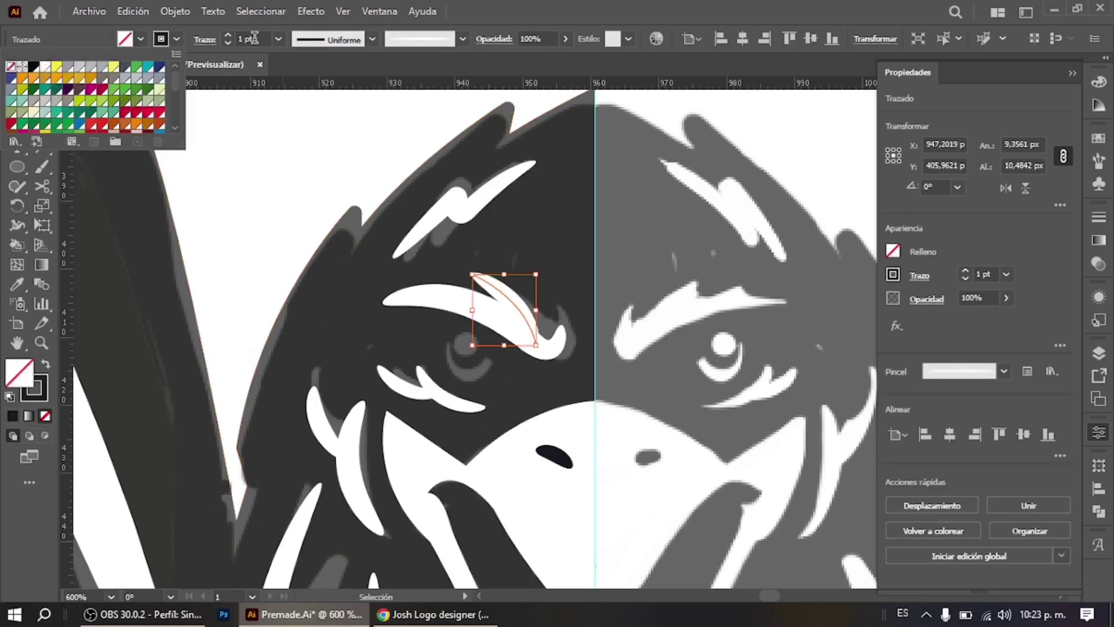
{"action": "key", "text": "ctrl+plus"}
{"action": "left_click_drag", "start_coordinate": [598, 293], "coordinate": [531, 284]}
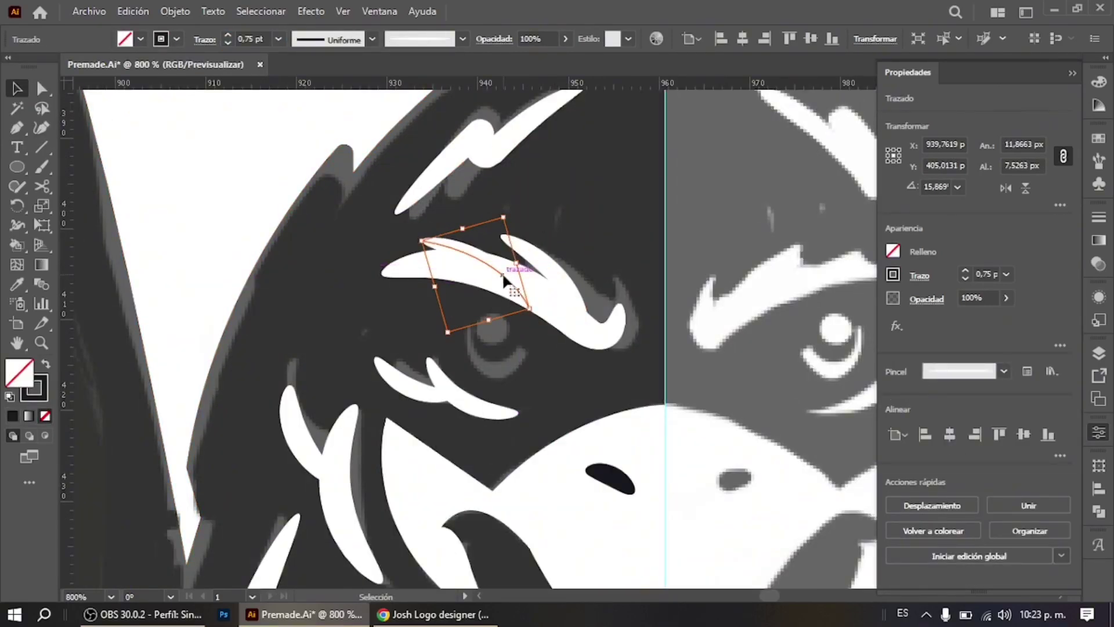
- Fill the eye circle with white using the Eyedropper
{"action": "left_click", "coordinate": [504, 271]}
{"action": "key", "text": "ctrl+1"}
{"action": "scroll", "coordinate": [578, 195], "scroll_direction": "up", "scroll_amount": 10}
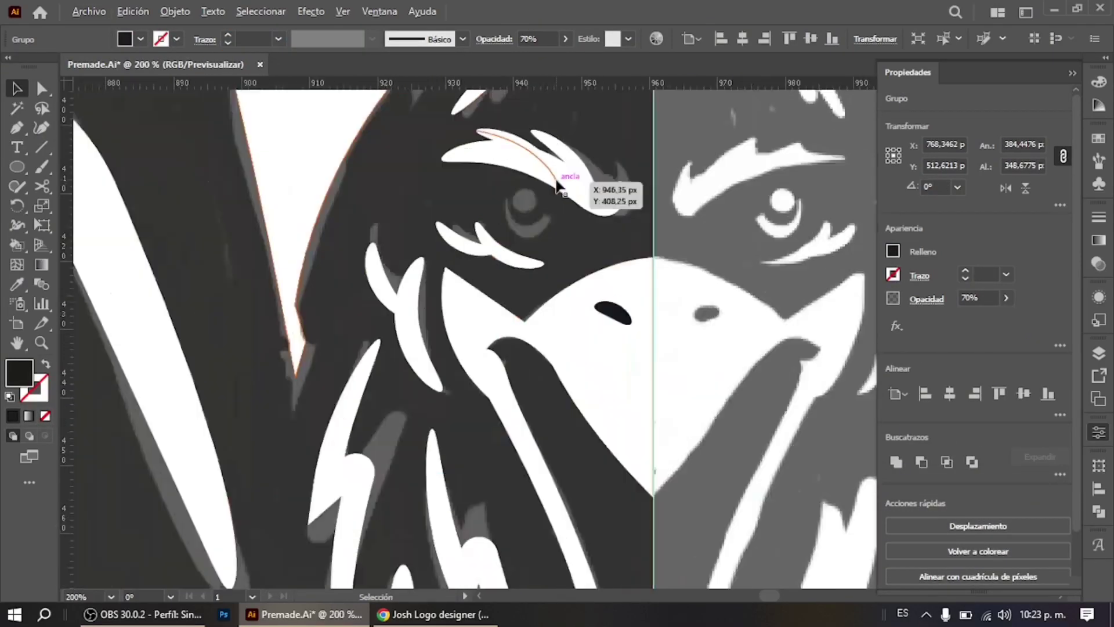
{"action": "key", "text": "i"}
{"action": "left_click", "coordinate": [627, 408]}
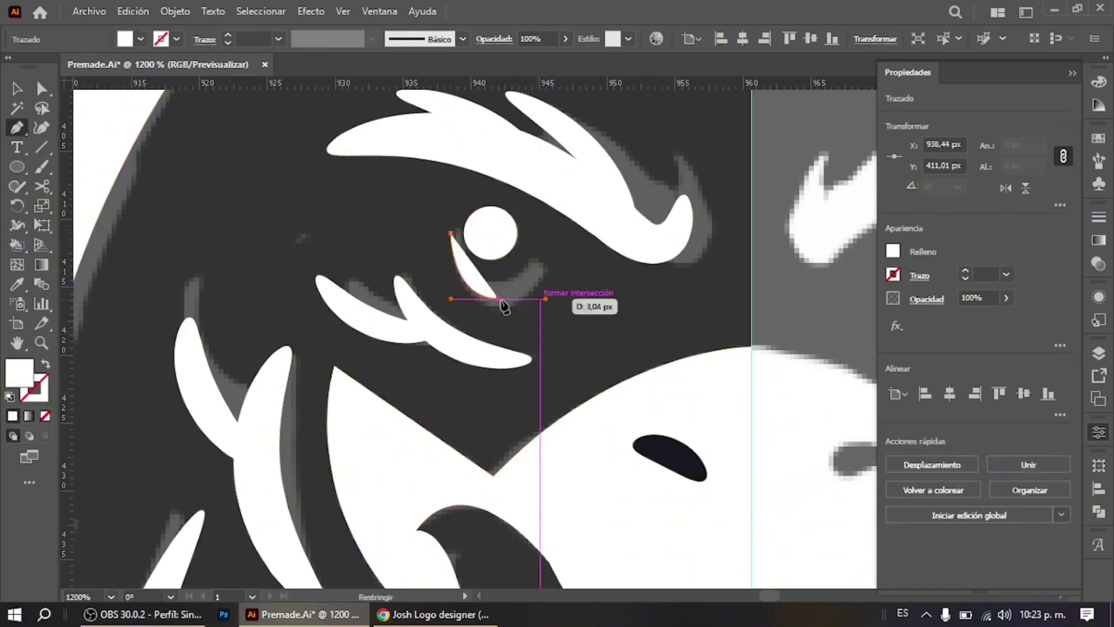
{"action": "key", "text": "ctrl+z"}
{"action": "key", "text": "v"}
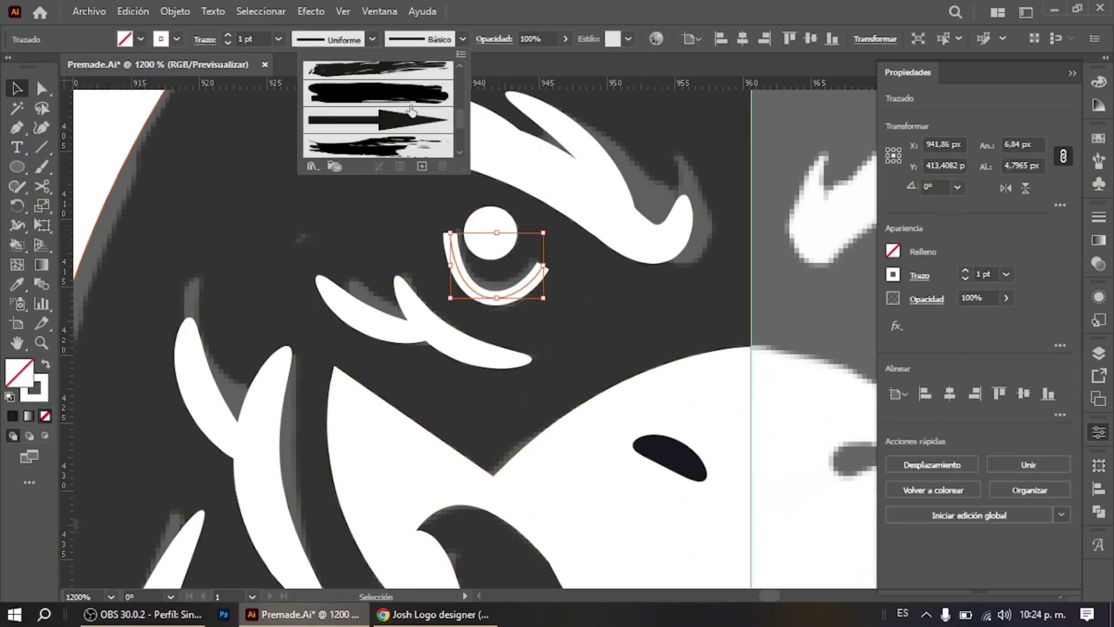
- Rotate the crescent arc under the eye and set its stroke to 1 pt
{"action": "key", "text": "a"}
{"action": "left_click", "coordinate": [426, 284]}
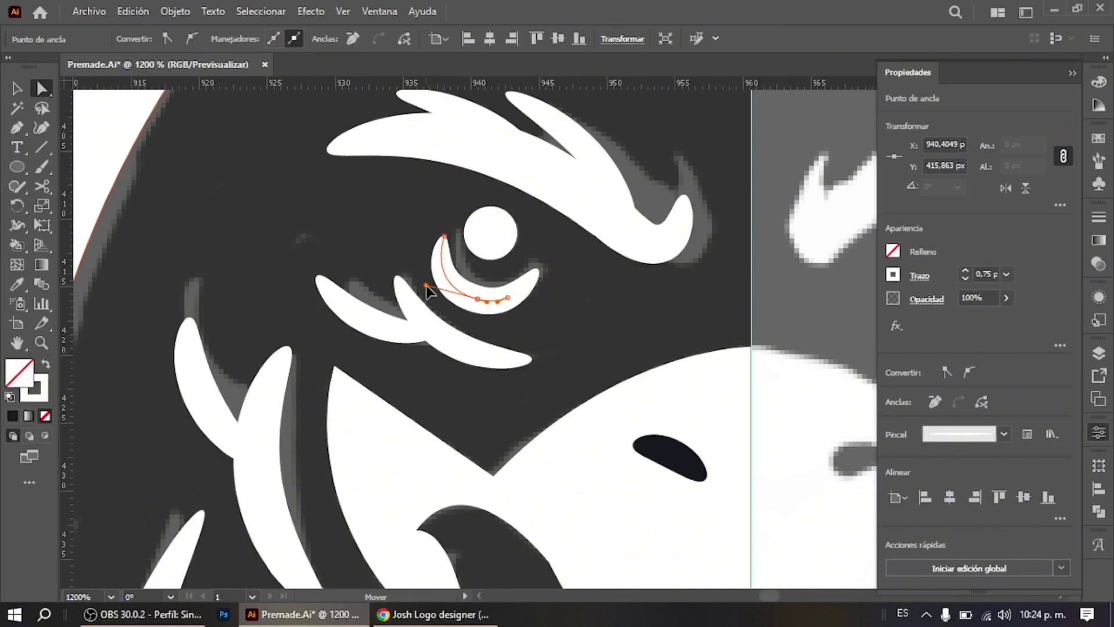
{"action": "left_click_drag", "start_coordinate": [559, 261], "coordinate": [559, 259]}
{"action": "key", "text": "a"}
{"action": "left_click", "coordinate": [254, 39]}
{"action": "key", "text": "Up"}
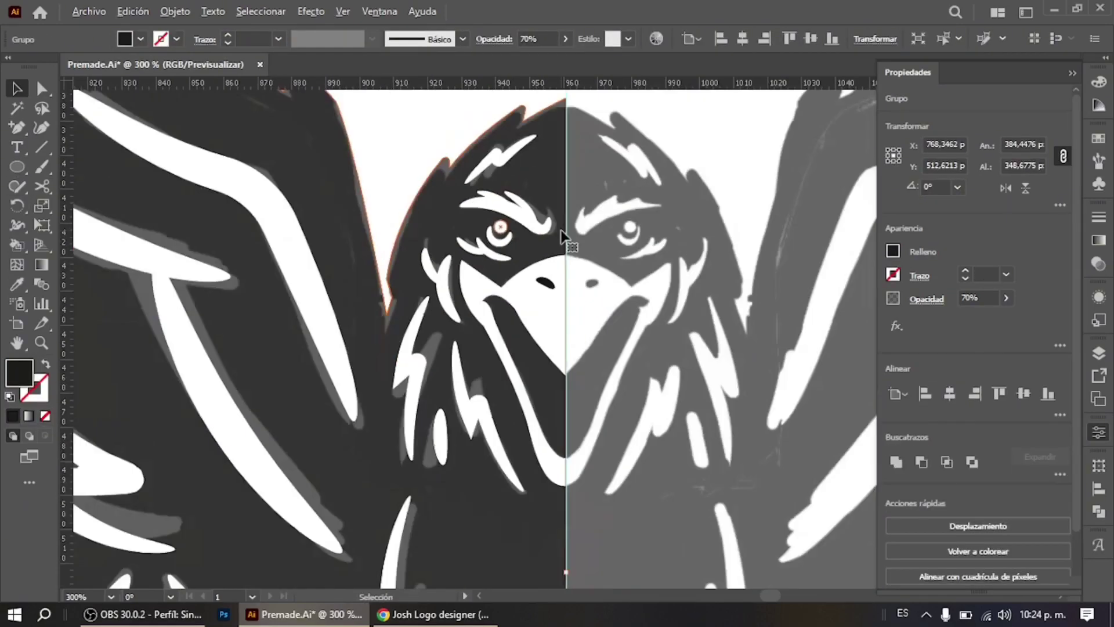
- Select the eye circle and crescent together
{"action": "left_click", "coordinate": [496, 247]}
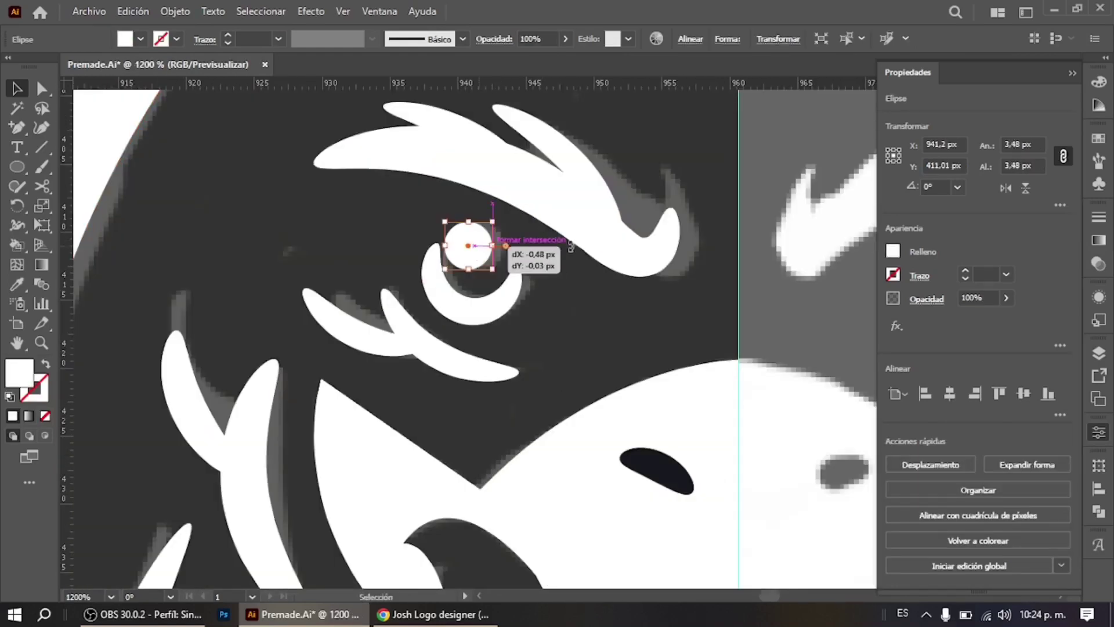
{"action": "scroll", "coordinate": [570, 246], "scroll_direction": "down", "scroll_amount": 10}
{"action": "scroll", "coordinate": [646, 271], "scroll_direction": "up", "scroll_amount": 3}
{"action": "scroll", "coordinate": [519, 284], "scroll_direction": "up", "scroll_amount": 6}
{"action": "left_click", "coordinate": [559, 285], "text": "shift"}
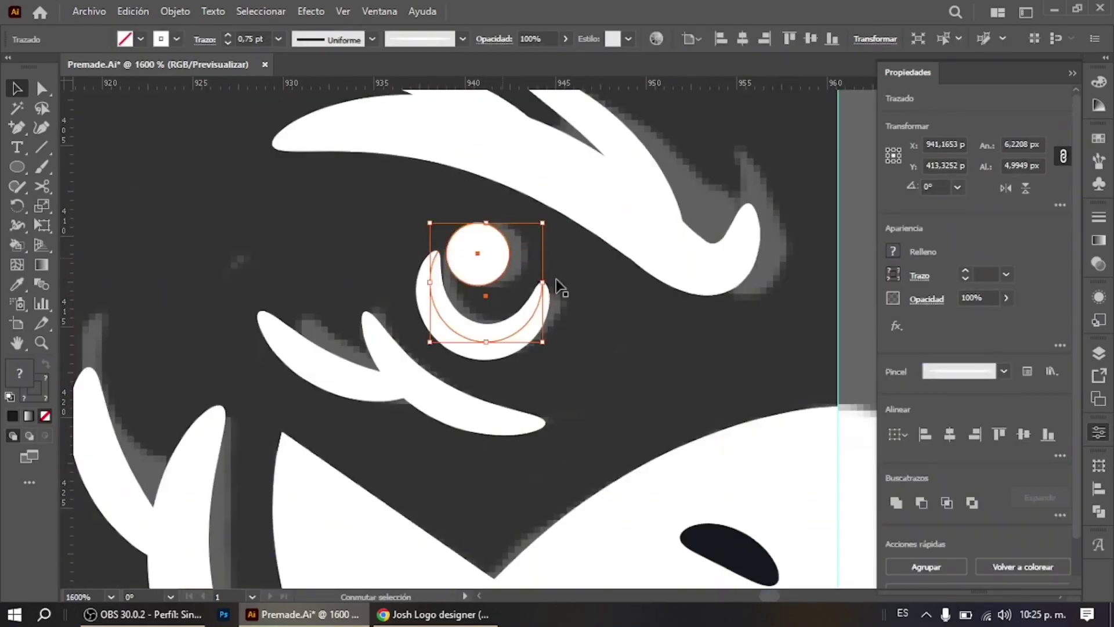
{"action": "scroll", "coordinate": [558, 285], "scroll_direction": "down", "scroll_amount": 5}
{"action": "left_click", "coordinate": [611, 199]}
{"action": "scroll", "coordinate": [675, 242], "scroll_direction": "down", "scroll_amount": 2}
{"action": "scroll", "coordinate": [180, 136], "scroll_direction": "up", "scroll_amount": 2}
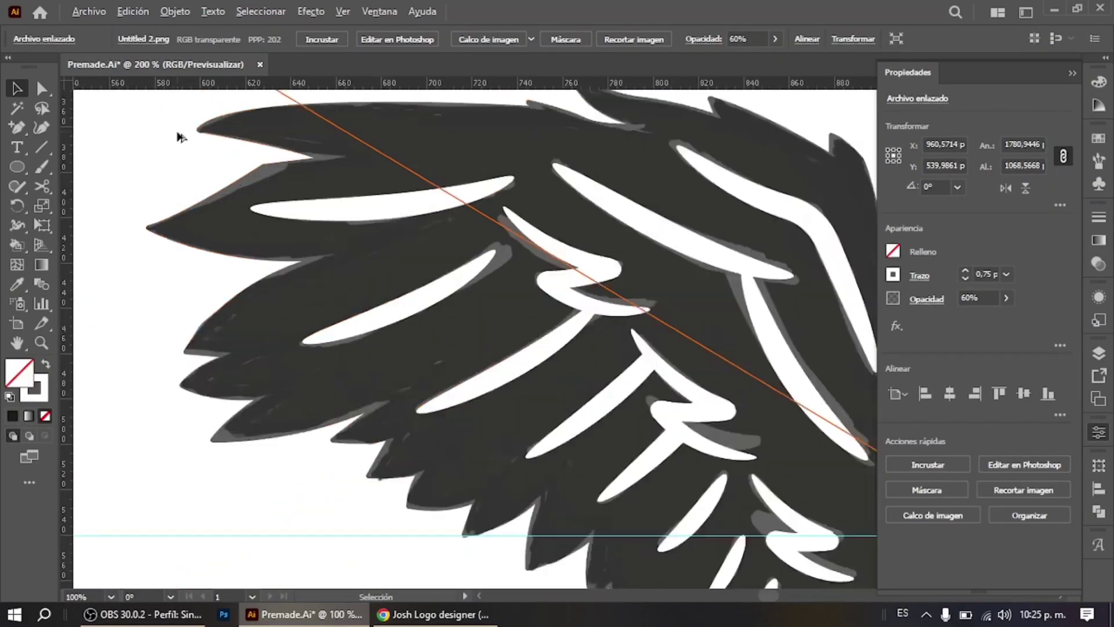
- Draw a curved white feather stroke on the left wing's top edge and drag its end anchor into place
{"action": "key", "text": "p"}
{"action": "scroll", "coordinate": [180, 136], "scroll_direction": "up", "scroll_amount": 2}
{"action": "left_click", "coordinate": [306, 206]}
{"action": "key", "text": "v"}
{"action": "scroll", "coordinate": [552, 244], "scroll_direction": "down", "scroll_amount": 1}
{"action": "left_click", "coordinate": [511, 394]}
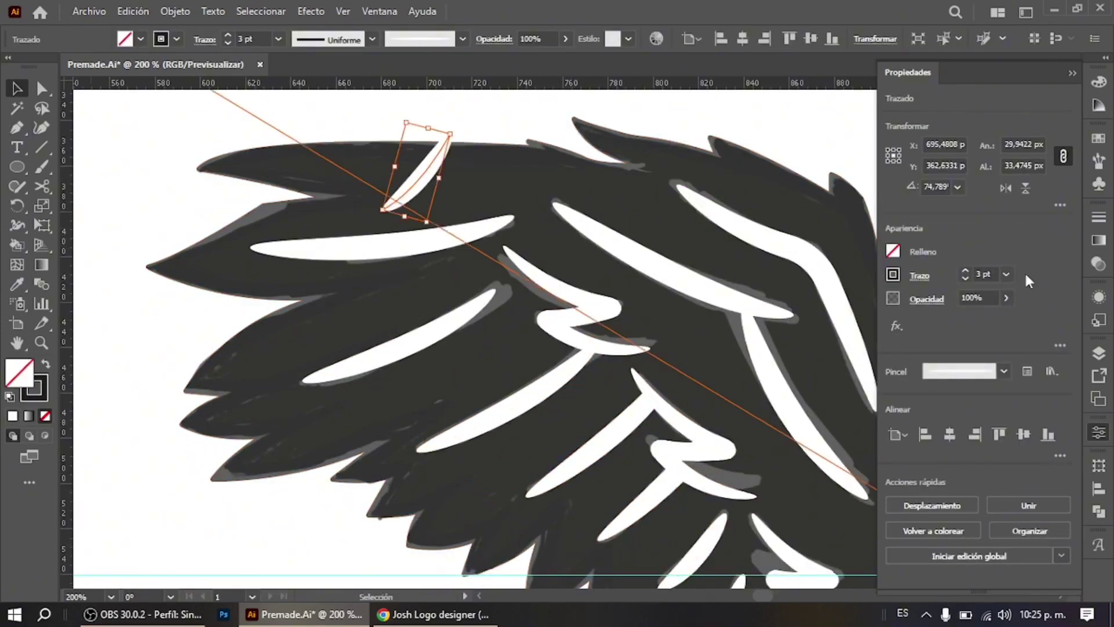
{"action": "left_click_drag", "start_coordinate": [417, 188], "coordinate": [522, 186]}
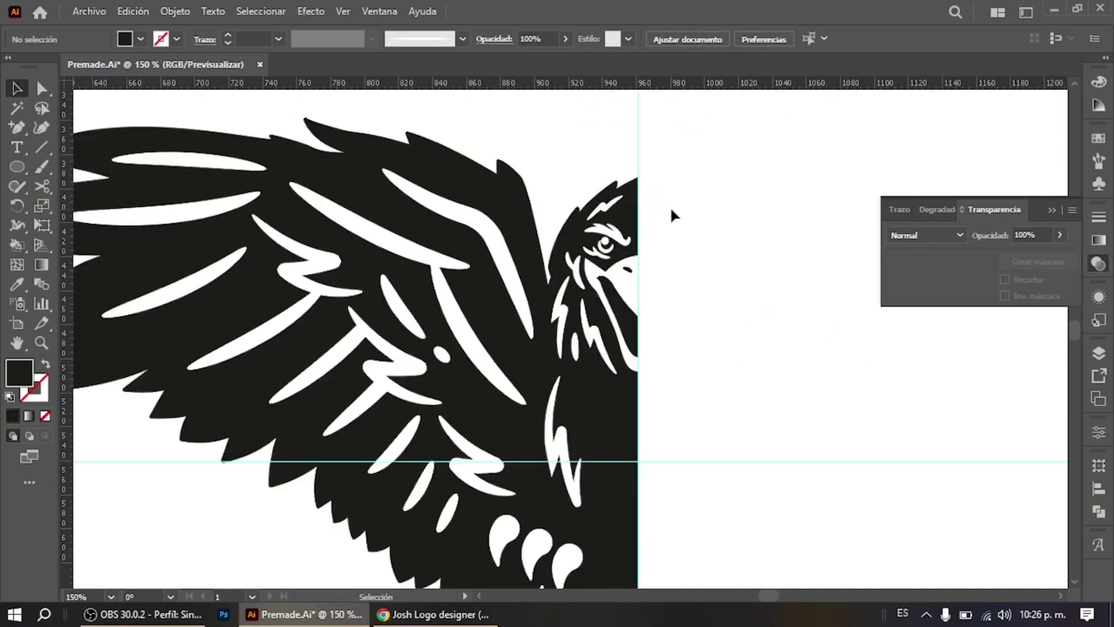
{"action": "left_click", "coordinate": [672, 191]}
{"action": "scroll", "coordinate": [677, 186], "scroll_direction": "down", "scroll_amount": 6}
- Select the white feather stroke and bring up the brush styles list
{"action": "scroll", "coordinate": [658, 176], "scroll_direction": "up", "scroll_amount": 3}
{"action": "scroll", "coordinate": [644, 196], "scroll_direction": "down", "scroll_amount": 1}
{"action": "scroll", "coordinate": [652, 206], "scroll_direction": "up", "scroll_amount": 2}
{"action": "scroll", "coordinate": [522, 191], "scroll_direction": "down", "scroll_amount": 1}
{"action": "scroll", "coordinate": [506, 270], "scroll_direction": "up", "scroll_amount": 3}
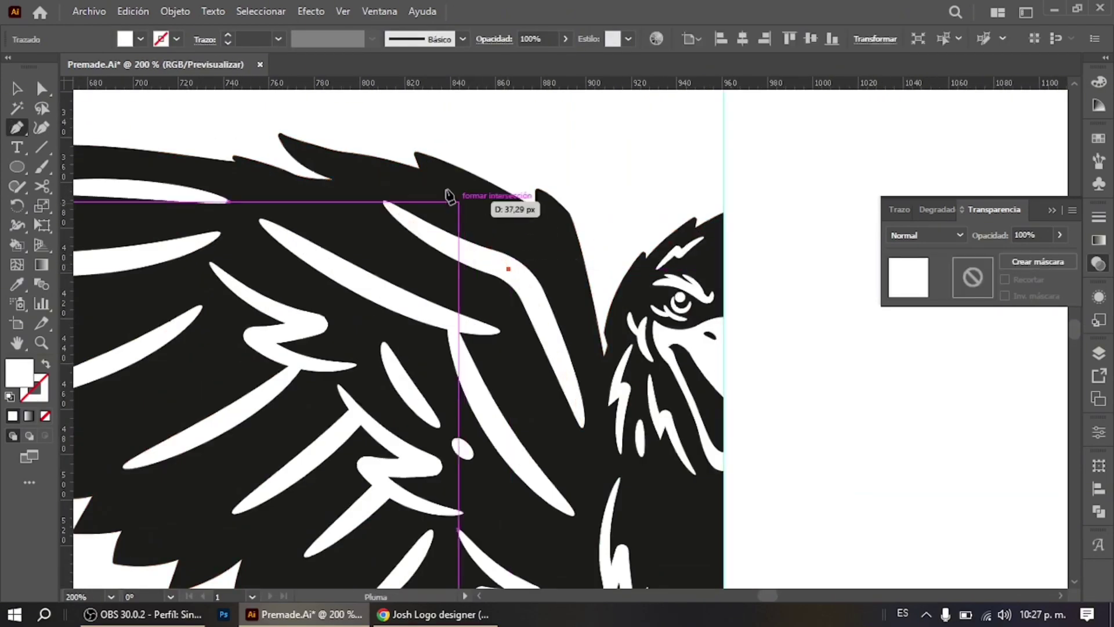
{"action": "left_click", "coordinate": [500, 249]}
{"action": "left_click", "coordinate": [463, 38]}
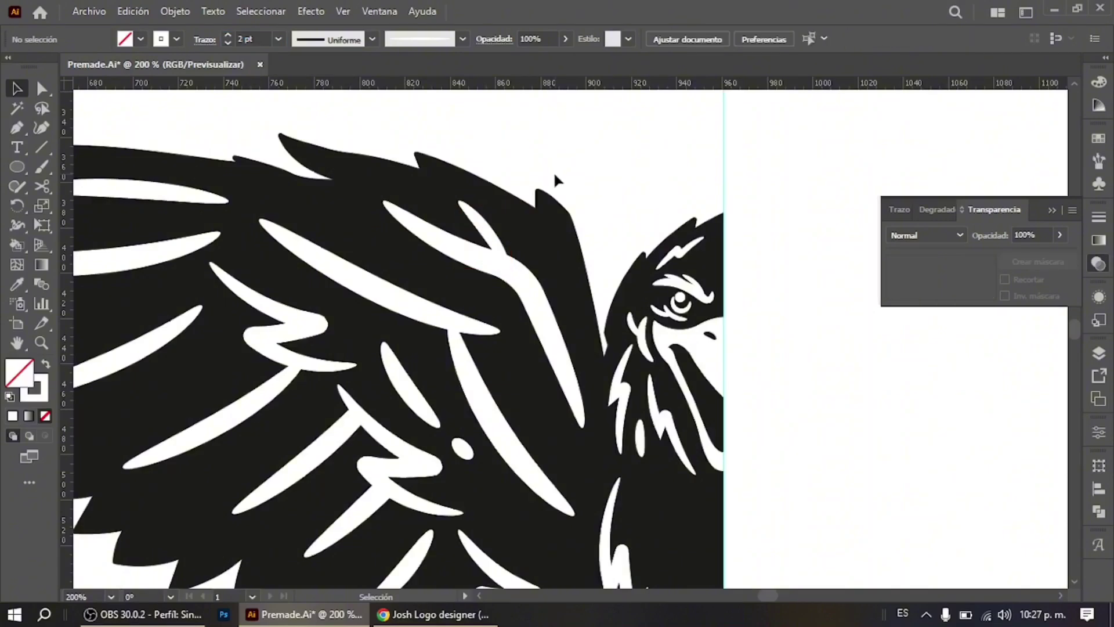
- Draw a new feather path, then move and rotate the feather stroke to follow the wing
{"action": "key", "text": "p"}
{"action": "scroll", "coordinate": [458, 204], "scroll_direction": "down", "scroll_amount": 2}
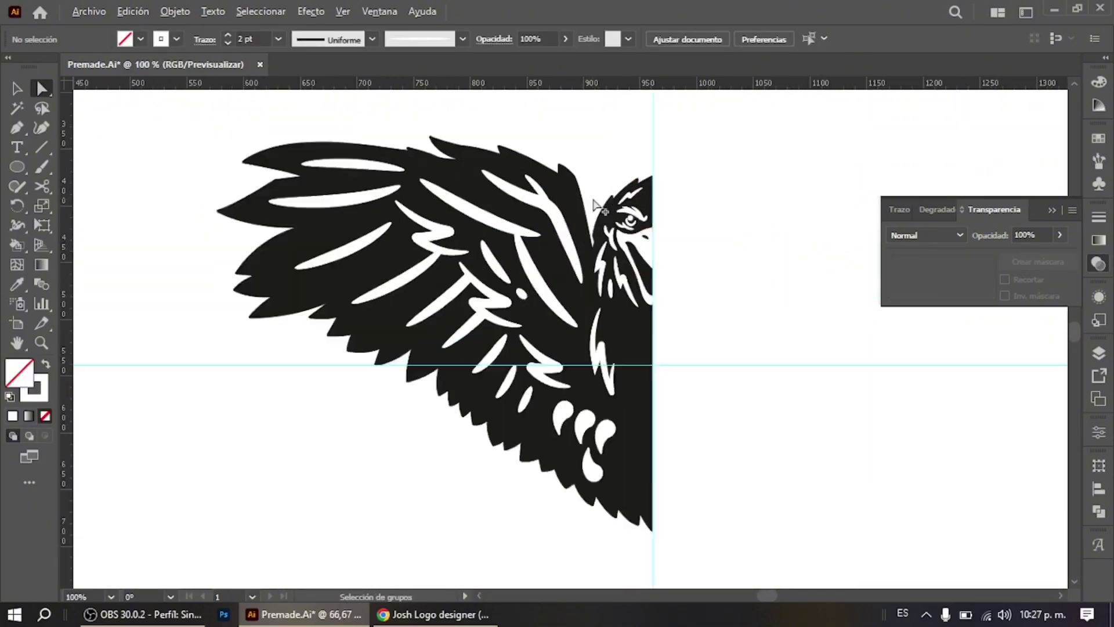
{"action": "scroll", "coordinate": [551, 154], "scroll_direction": "up", "scroll_amount": 3}
{"action": "left_click", "coordinate": [502, 265]}
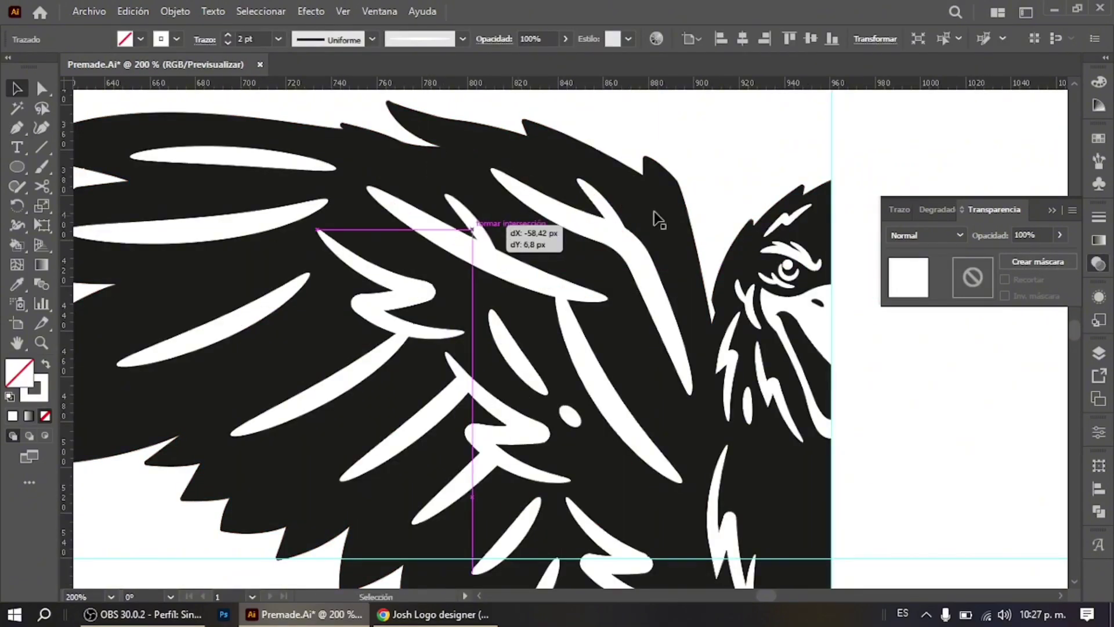
{"action": "left_click_drag", "start_coordinate": [657, 219], "coordinate": [657, 219]}
{"action": "left_click_drag", "start_coordinate": [463, 152], "coordinate": [447, 186]}
{"action": "scroll", "coordinate": [566, 168], "scroll_direction": "down", "scroll_amount": 3}
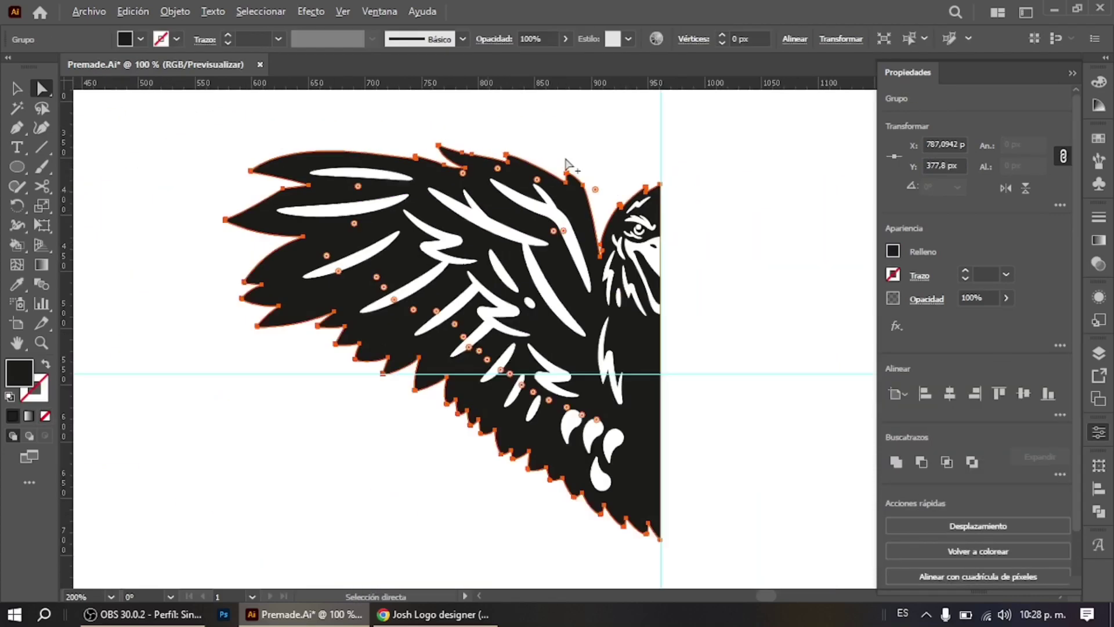
{"action": "scroll", "coordinate": [643, 222], "scroll_direction": "up", "scroll_amount": 3}
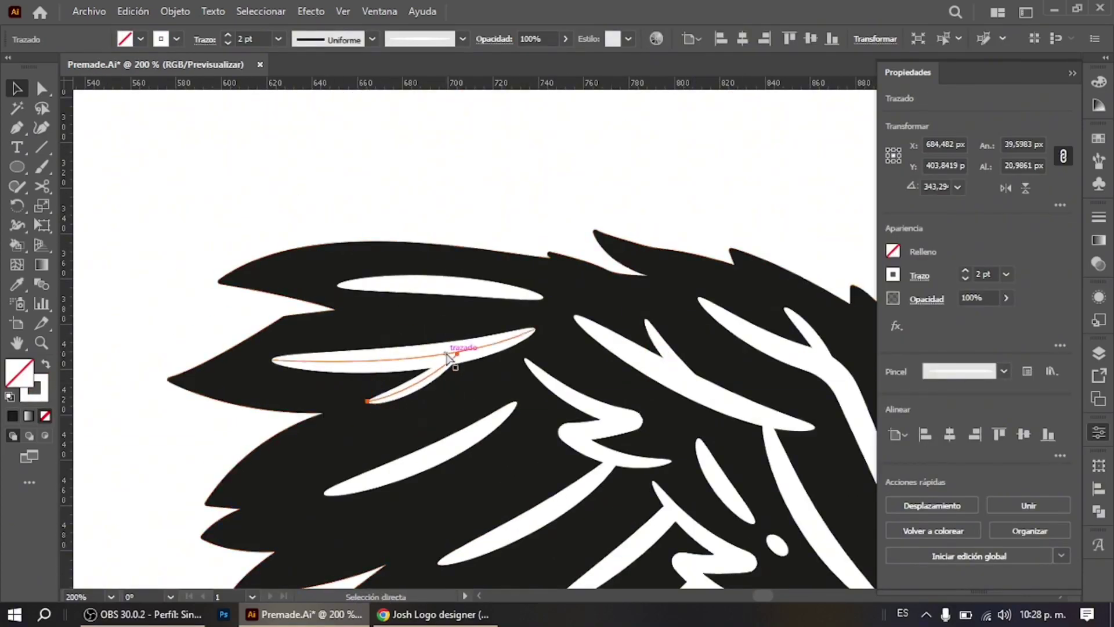
{"action": "left_click_drag", "start_coordinate": [481, 287], "coordinate": [481, 286]}
{"action": "scroll", "coordinate": [589, 174], "scroll_direction": "down", "scroll_amount": 3}
{"action": "scroll", "coordinate": [455, 187], "scroll_direction": "up", "scroll_amount": 2}
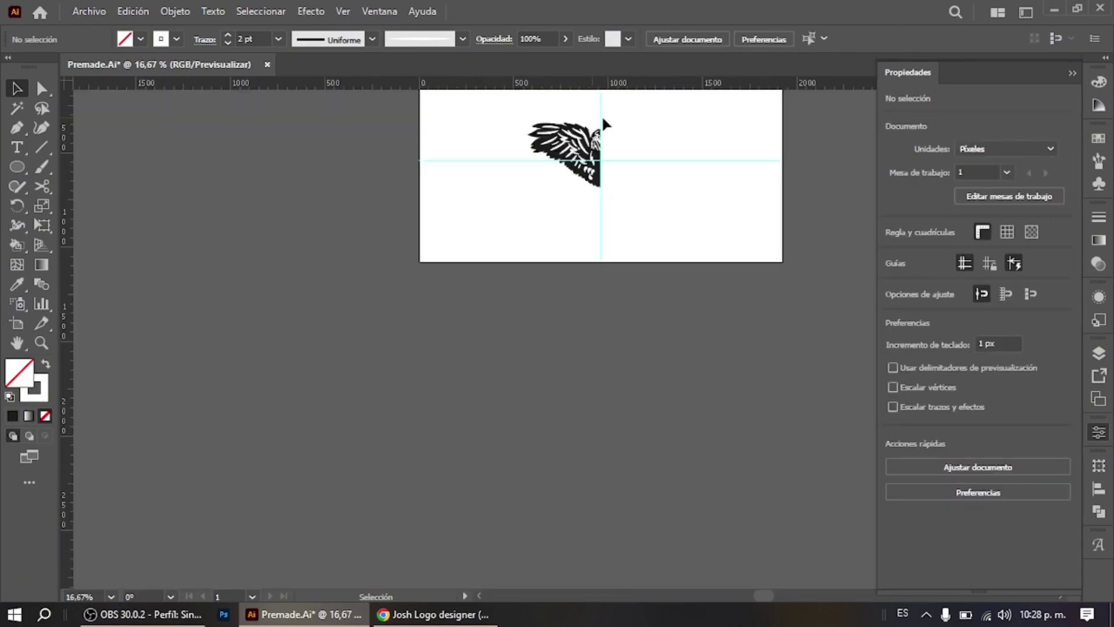
{"action": "scroll", "coordinate": [603, 123], "scroll_direction": "up", "scroll_amount": 5}
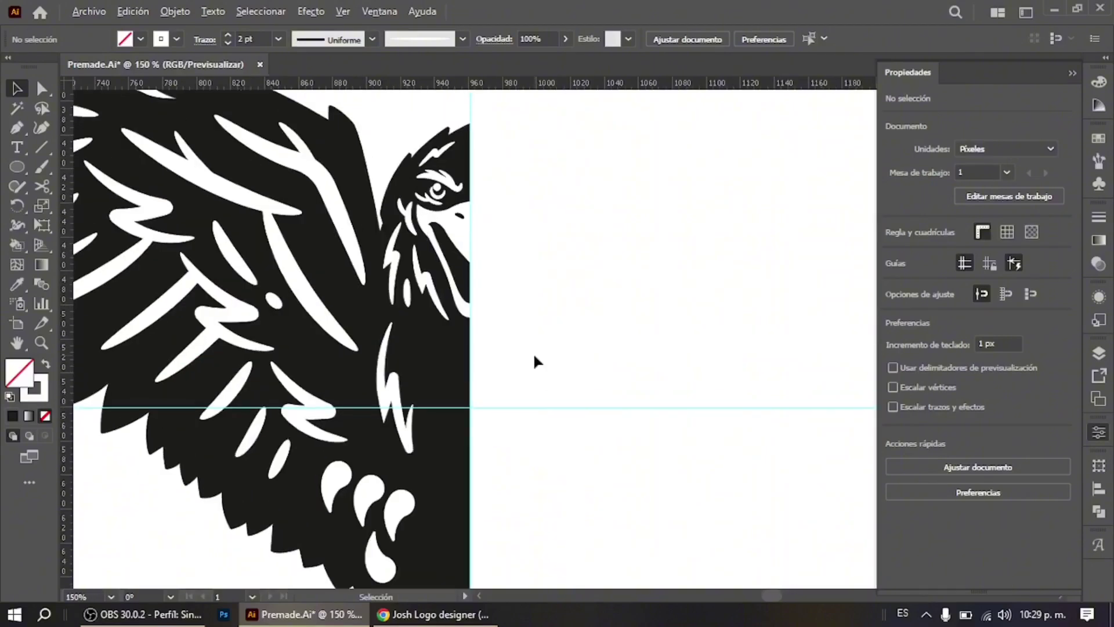
- Draw another feather near the wing top and apply the tapered brush to it
{"action": "key", "text": "p"}
{"action": "left_click", "coordinate": [352, 260]}
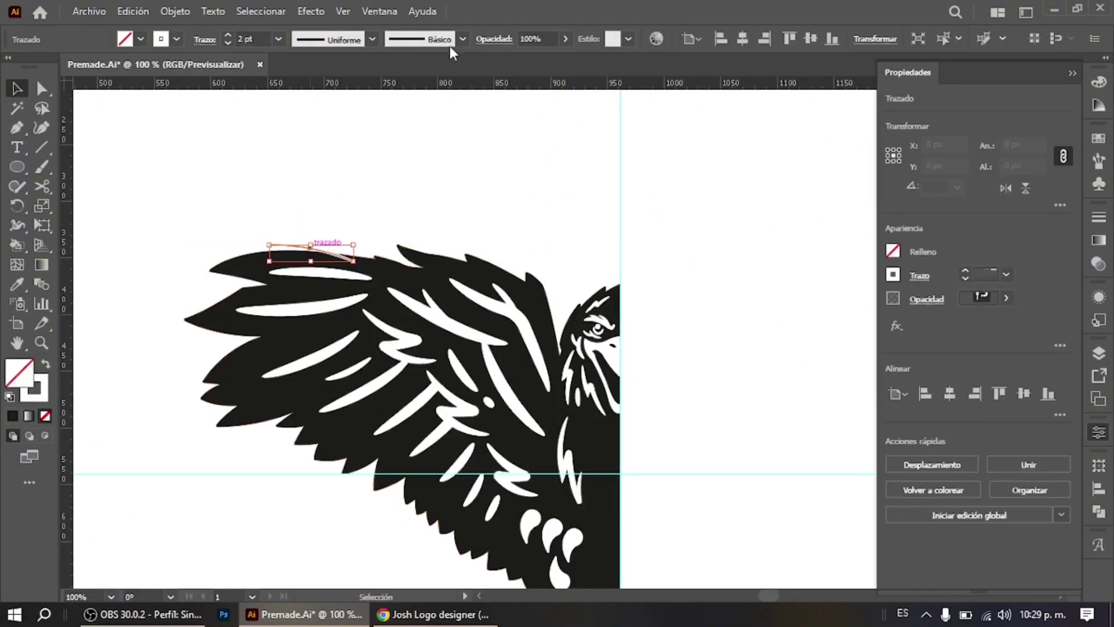
{"action": "left_click", "coordinate": [462, 38]}
{"action": "left_click", "coordinate": [419, 152]}
{"action": "left_click", "coordinate": [320, 264]}
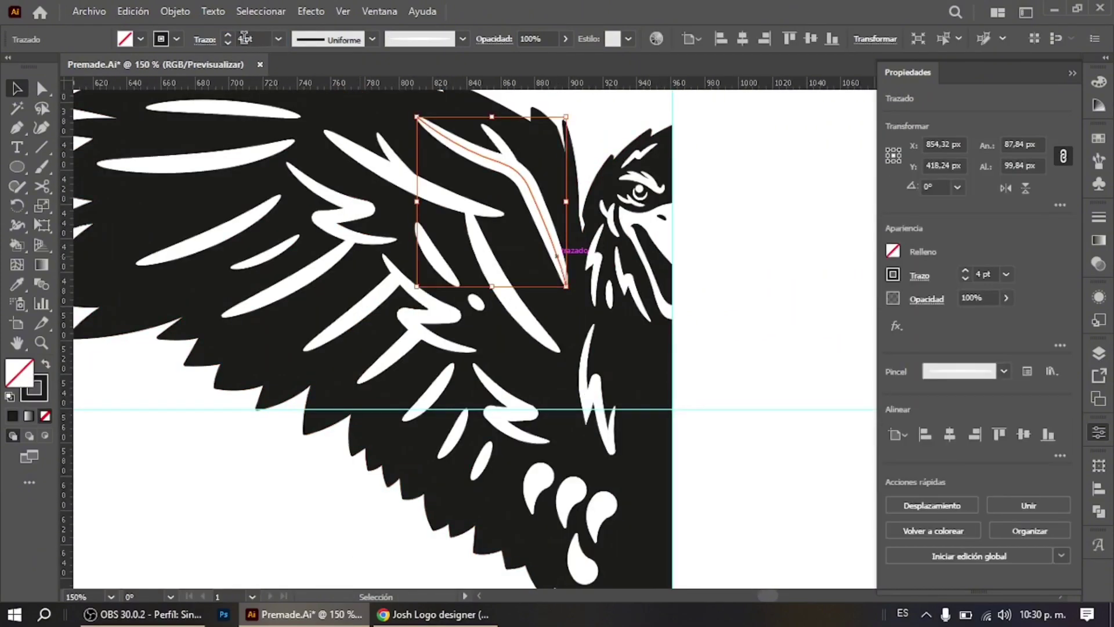
{"action": "left_click", "coordinate": [441, 200]}
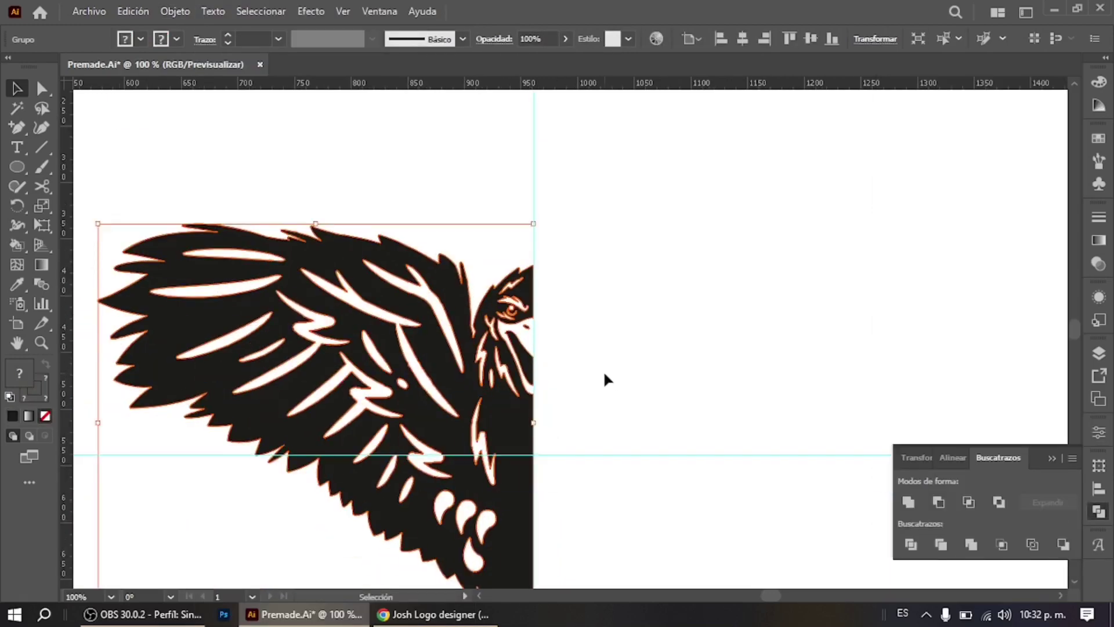
{"action": "key", "text": "k"}
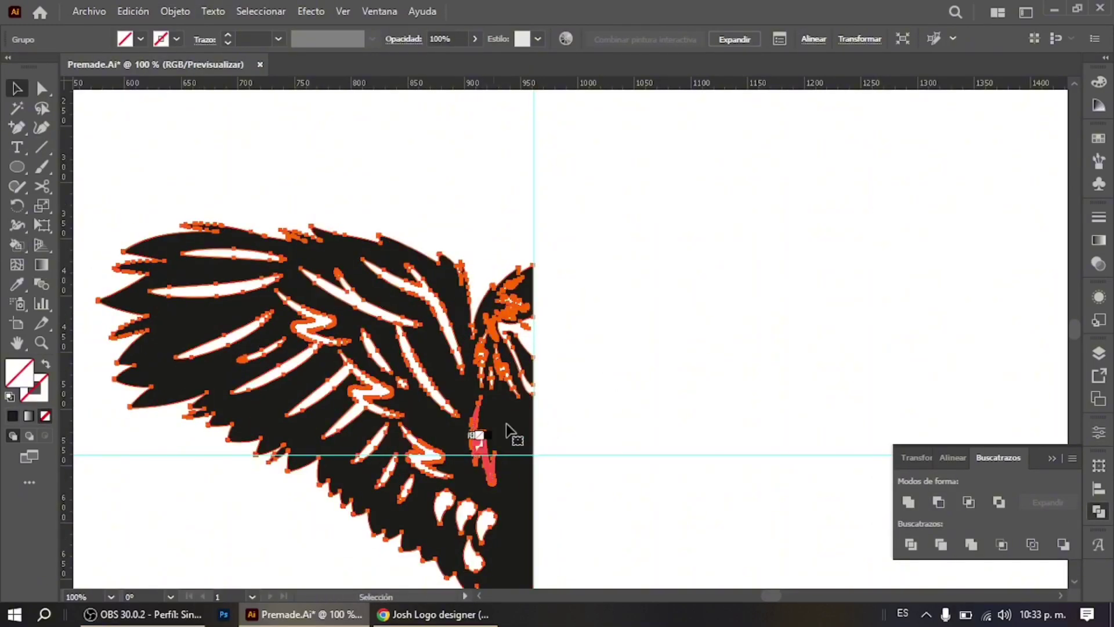
- Show the artwork's anchor points and zoom out to view the full mirrored raven
{"action": "key", "text": "a"}
{"action": "scroll", "coordinate": [680, 388], "scroll_direction": "down", "scroll_amount": 3}
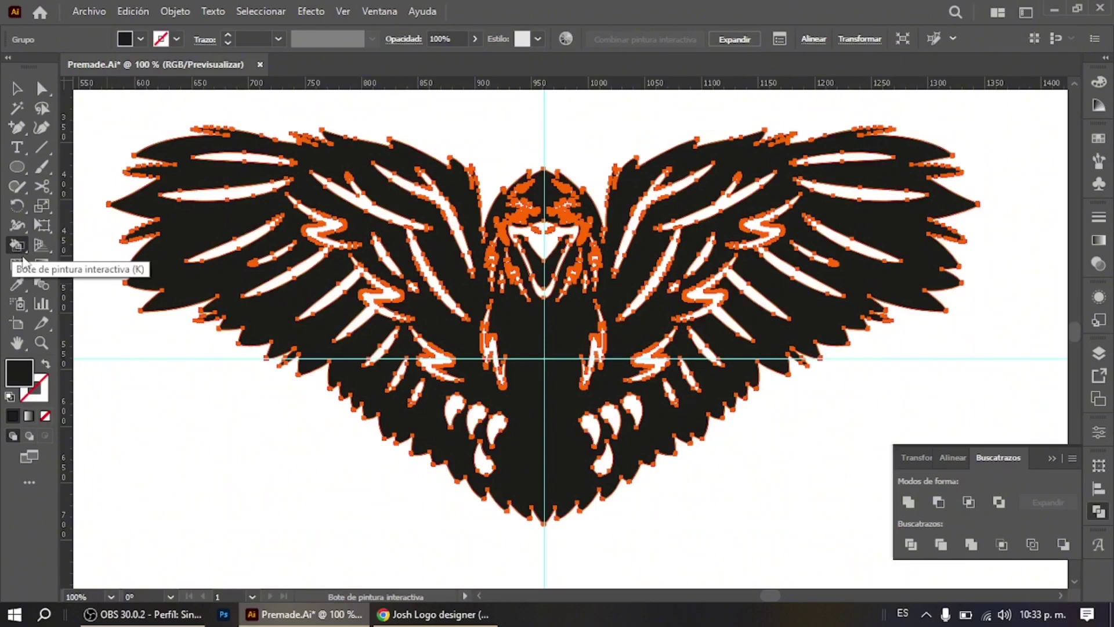
- Pick purple for the feather details, then fill the beak and claws light grey
{"action": "left_click", "coordinate": [141, 39]}
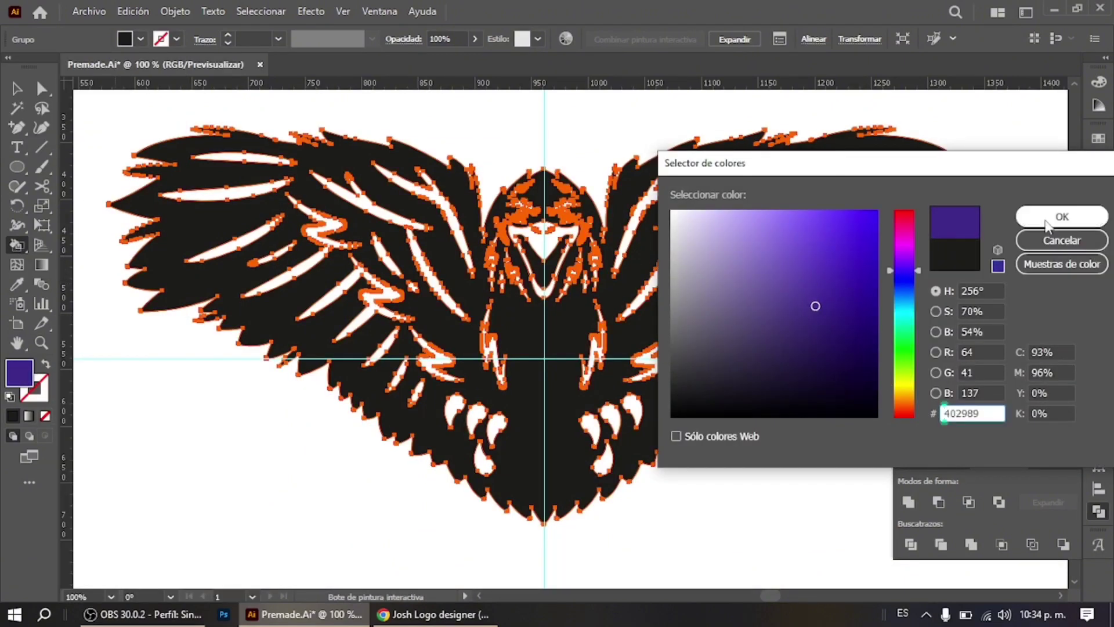
{"action": "left_click", "coordinate": [1047, 220]}
{"action": "double_click", "coordinate": [20, 371]}
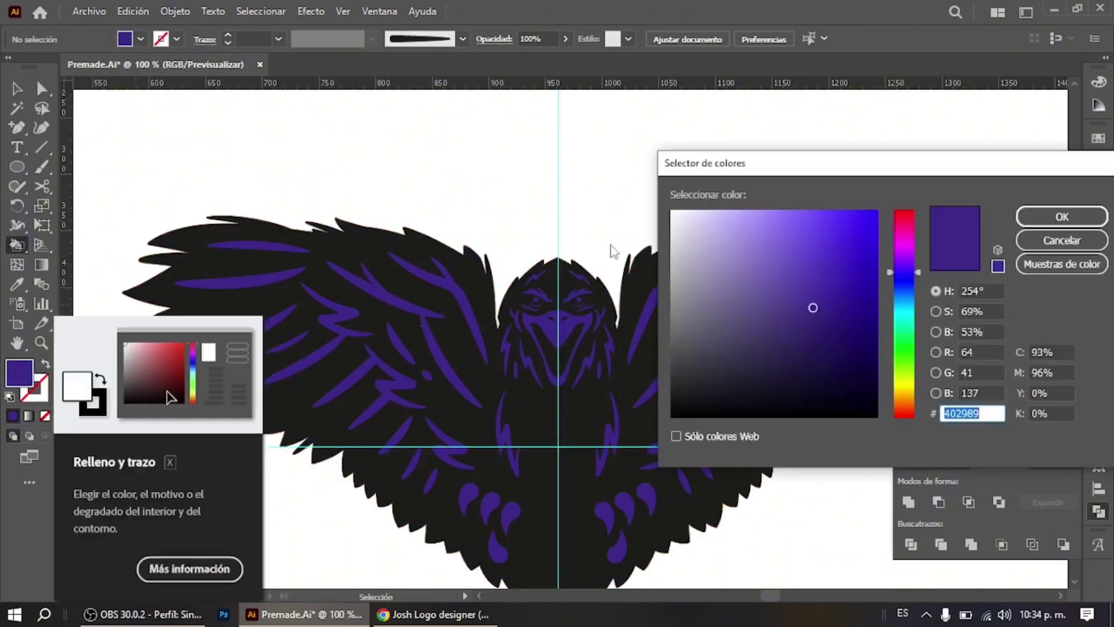
{"action": "left_click", "coordinate": [676, 243]}
{"action": "left_click", "coordinate": [1061, 216]}
{"action": "left_click", "coordinate": [543, 243]}
{"action": "left_click", "coordinate": [590, 409]}
{"action": "left_click", "coordinate": [632, 392]}
{"action": "left_click", "coordinate": [594, 451]}
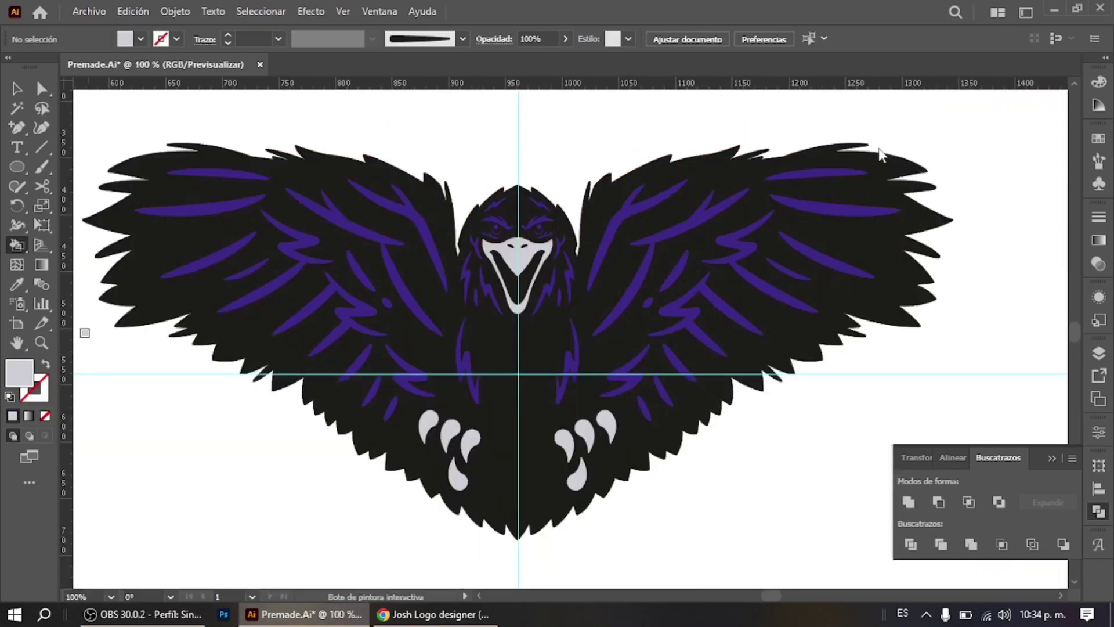
- Fill both of the raven's eye rings yellow
{"action": "double_click", "coordinate": [19, 372]}
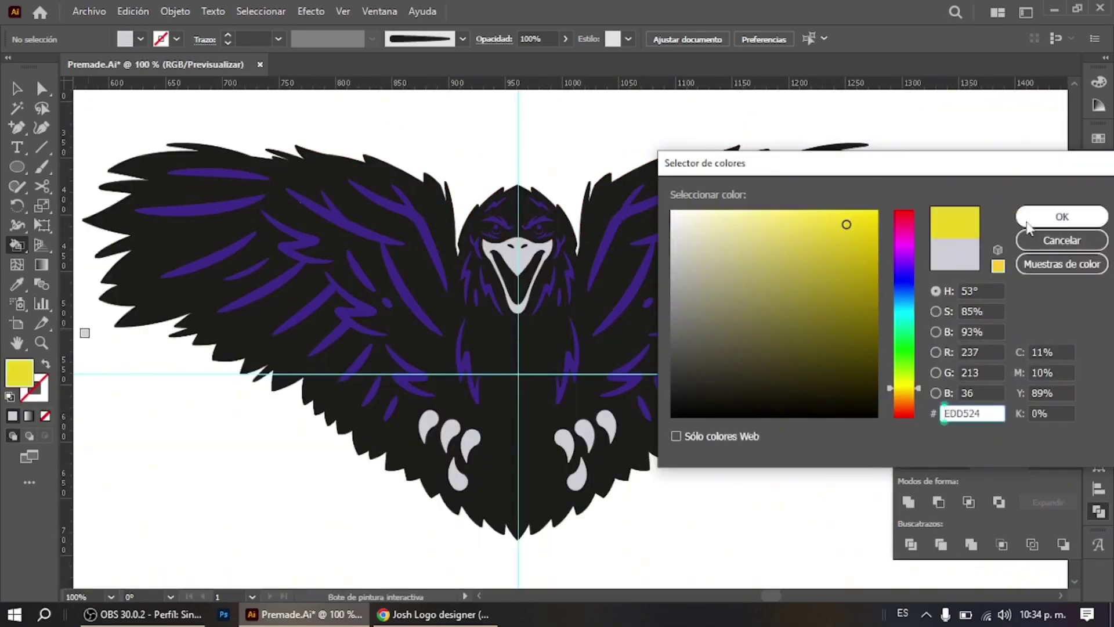
{"action": "left_click", "coordinate": [1044, 216]}
{"action": "scroll", "coordinate": [499, 261], "scroll_direction": "up", "scroll_amount": 5}
{"action": "left_click", "coordinate": [413, 238]}
{"action": "left_click", "coordinate": [583, 238]}
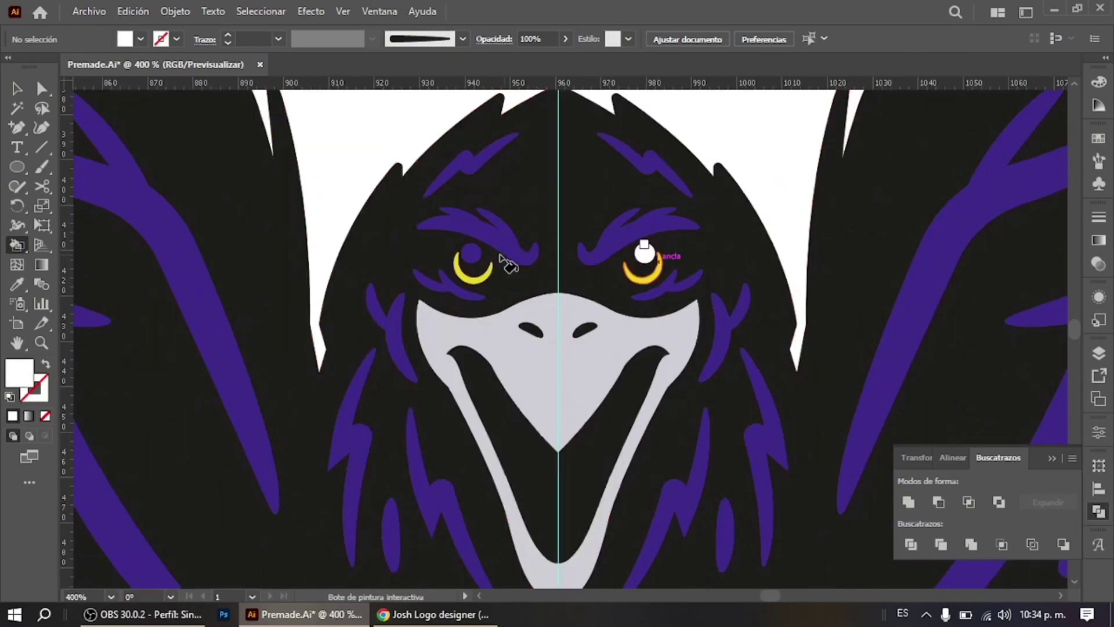
{"action": "scroll", "coordinate": [510, 261], "scroll_direction": "down", "scroll_amount": 5}
- Fill the raven's body near-black
{"action": "left_click", "coordinate": [576, 209], "text": "alt"}
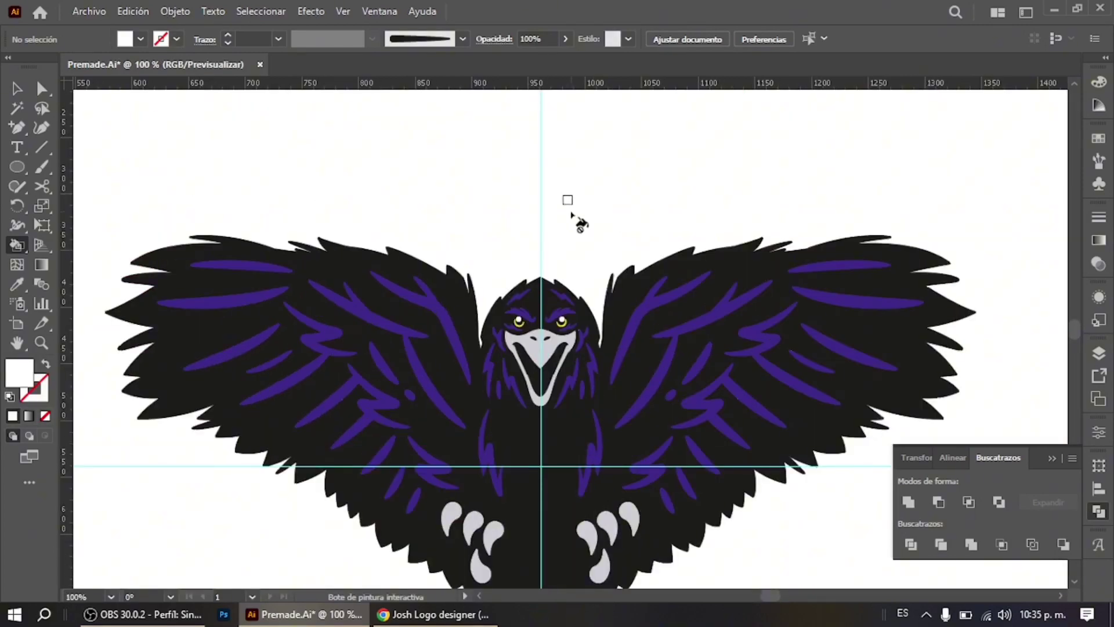
{"action": "double_click", "coordinate": [19, 372]}
{"action": "left_click", "coordinate": [1056, 217]}
{"action": "left_click", "coordinate": [951, 342]}
{"action": "scroll", "coordinate": [529, 195], "scroll_direction": "up", "scroll_amount": 3}
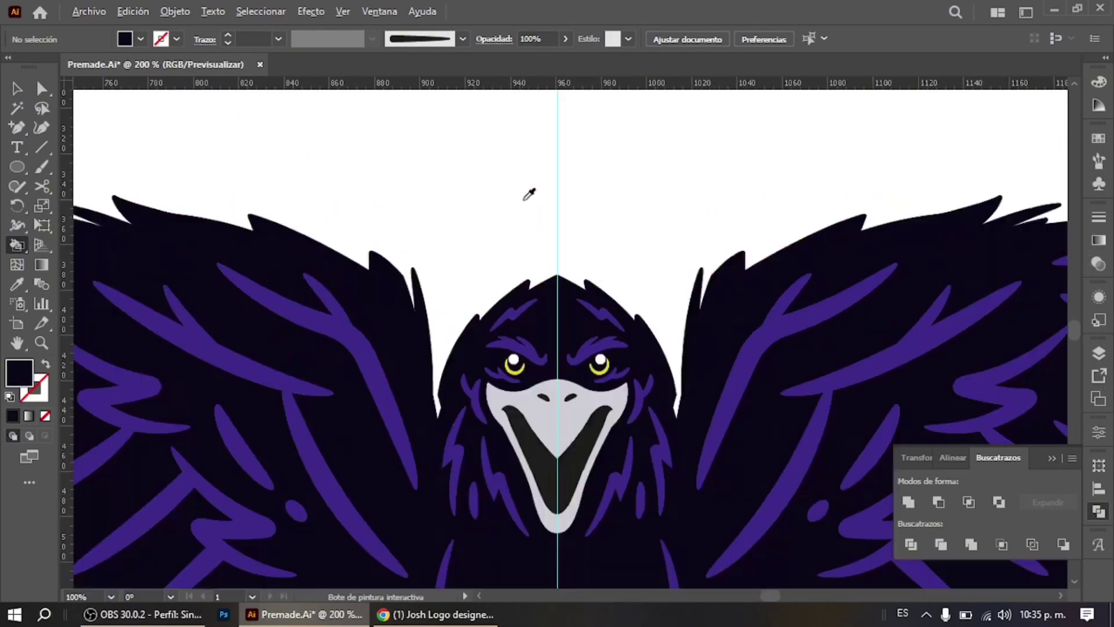
{"action": "scroll", "coordinate": [580, 221], "scroll_direction": "down", "scroll_amount": 3}
{"action": "scroll", "coordinate": [597, 313], "scroll_direction": "up", "scroll_amount": 4}
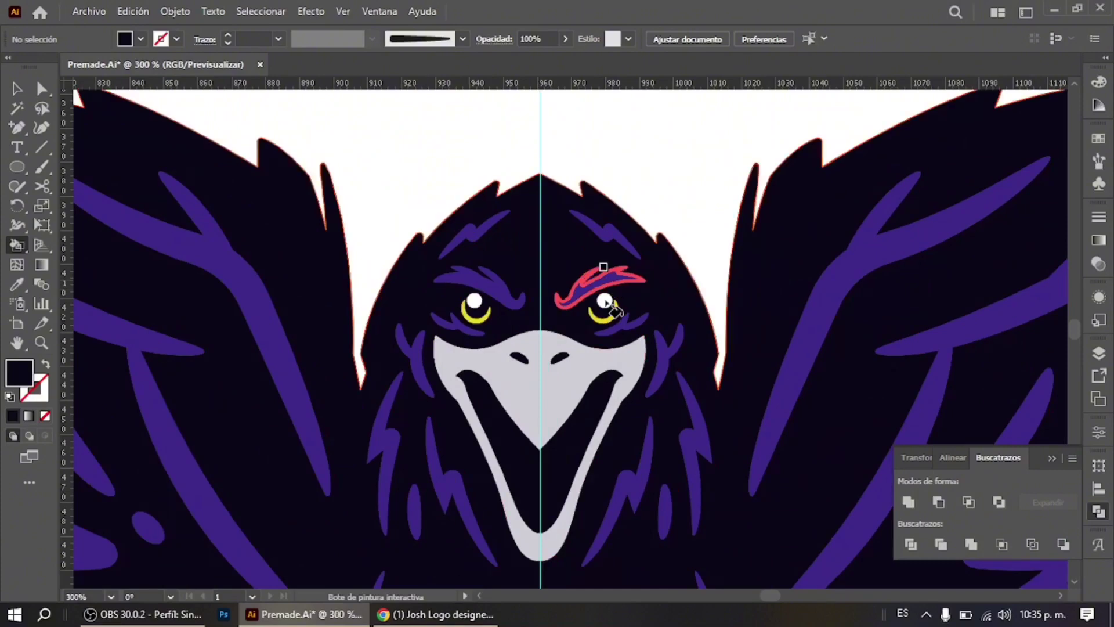
- Draw a line dividing the beak and rebuild the artwork as a live paint group
{"action": "key", "text": "p"}
{"action": "left_click", "coordinate": [500, 401]}
{"action": "left_click", "coordinate": [538, 430]}
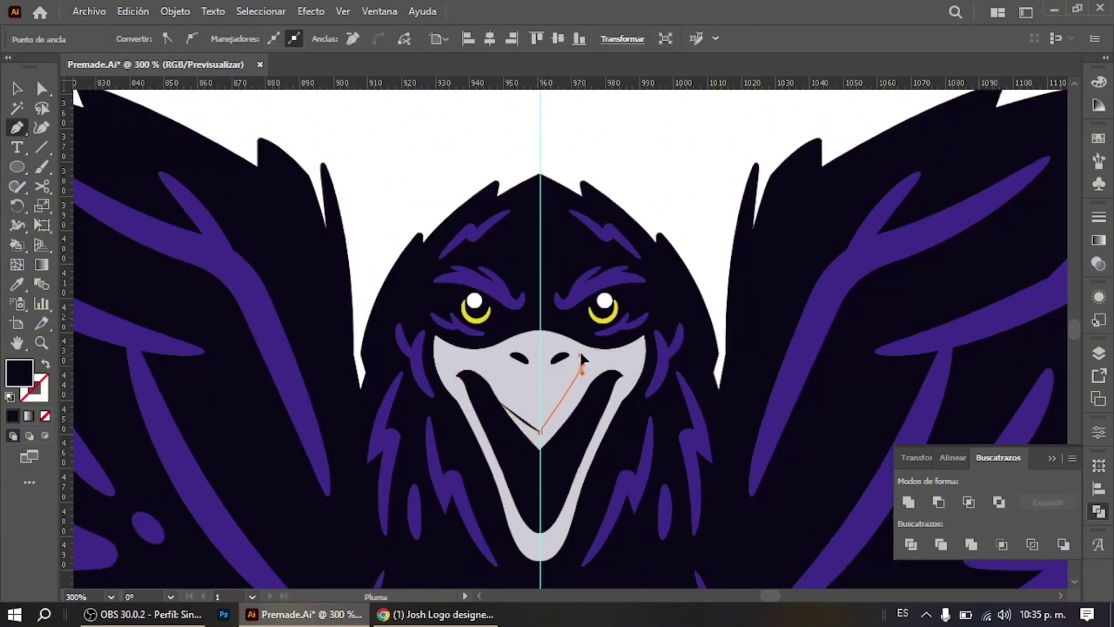
{"action": "left_click", "coordinate": [539, 432]}
{"action": "key", "text": "ctrl+a"}
{"action": "key", "text": "k"}
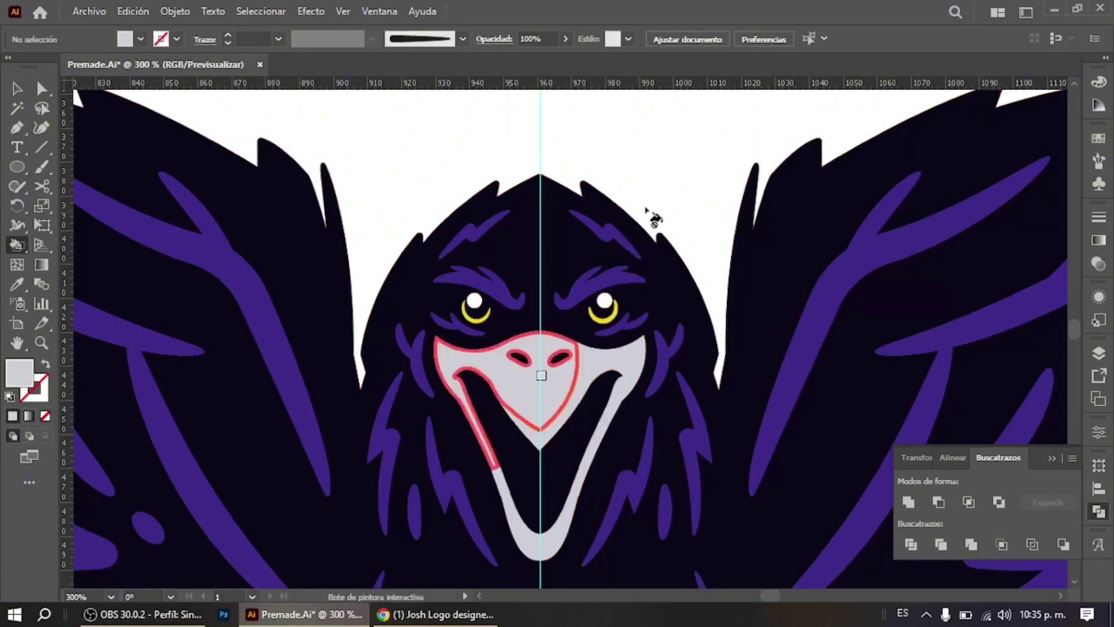
{"action": "key", "text": "ctrl+0"}
{"action": "scroll", "coordinate": [617, 172], "scroll_direction": "up", "scroll_amount": 3}
- Fill the two beak halves with a darker grey and a light grey
{"action": "double_click", "coordinate": [19, 372]}
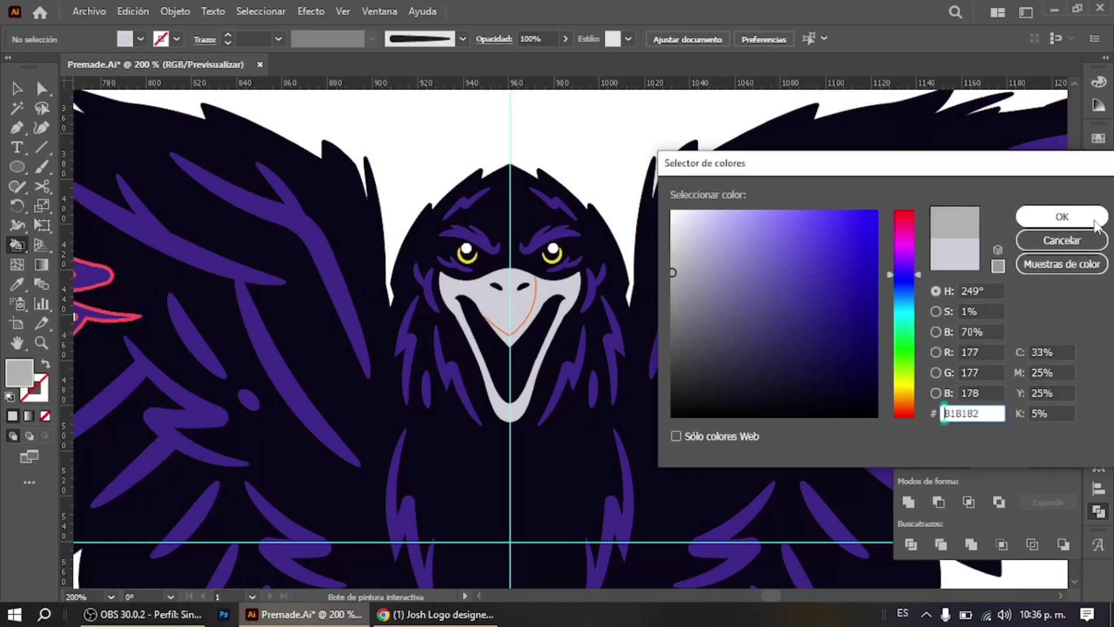
{"action": "left_click", "coordinate": [982, 216]}
{"action": "scroll", "coordinate": [583, 297], "scroll_direction": "down", "scroll_amount": 3}
{"action": "scroll", "coordinate": [580, 294], "scroll_direction": "up", "scroll_amount": 4}
{"action": "scroll", "coordinate": [553, 270], "scroll_direction": "down", "scroll_amount": 3}
{"action": "double_click", "coordinate": [19, 371]}
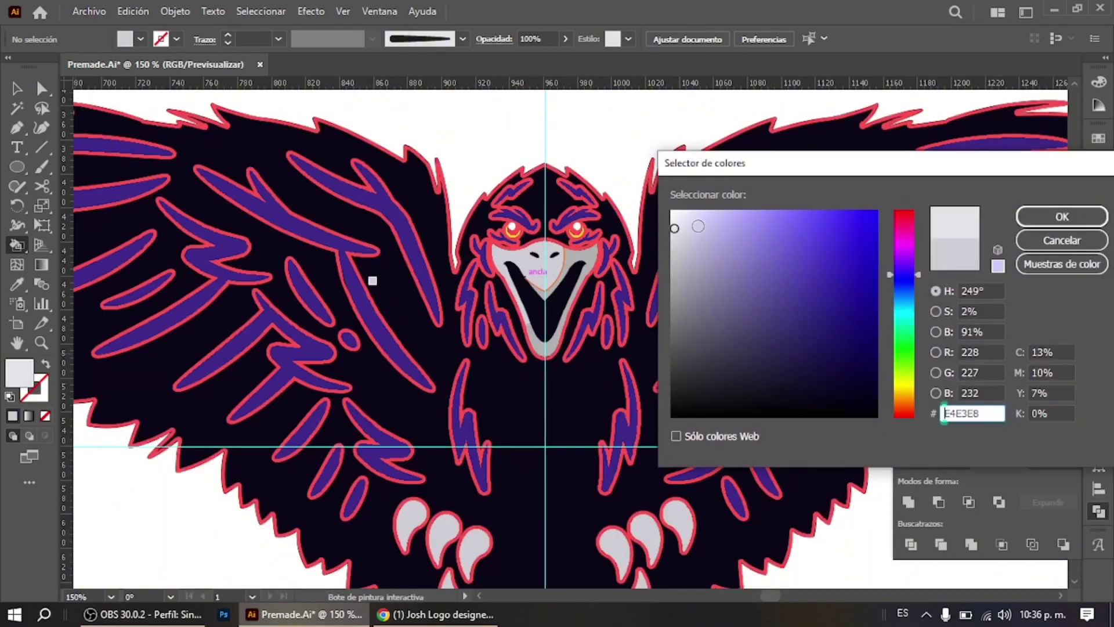
{"action": "left_click", "coordinate": [1022, 216]}
{"action": "scroll", "coordinate": [638, 290], "scroll_direction": "down", "scroll_amount": 3}
{"action": "scroll", "coordinate": [522, 325], "scroll_direction": "up", "scroll_amount": 4}
{"action": "scroll", "coordinate": [766, 339], "scroll_direction": "down", "scroll_amount": 2}
- Select the whole raven group
{"action": "key", "text": "v"}
{"action": "scroll", "coordinate": [609, 175], "scroll_direction": "up", "scroll_amount": 3}
{"action": "scroll", "coordinate": [634, 224], "scroll_direction": "down", "scroll_amount": 4}
{"action": "scroll", "coordinate": [572, 236], "scroll_direction": "down", "scroll_amount": 1}
{"action": "scroll", "coordinate": [540, 406], "scroll_direction": "up", "scroll_amount": 5}
{"action": "scroll", "coordinate": [557, 314], "scroll_direction": "down", "scroll_amount": 3}
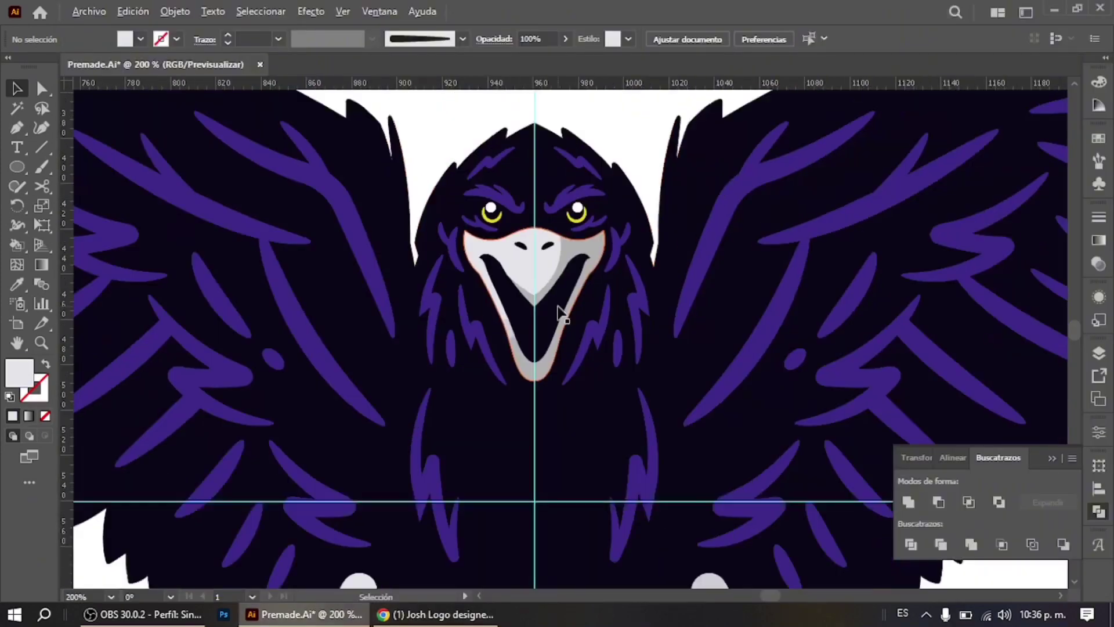
{"action": "scroll", "coordinate": [552, 286], "scroll_direction": "up", "scroll_amount": 2}
{"action": "scroll", "coordinate": [616, 364], "scroll_direction": "down", "scroll_amount": 3}
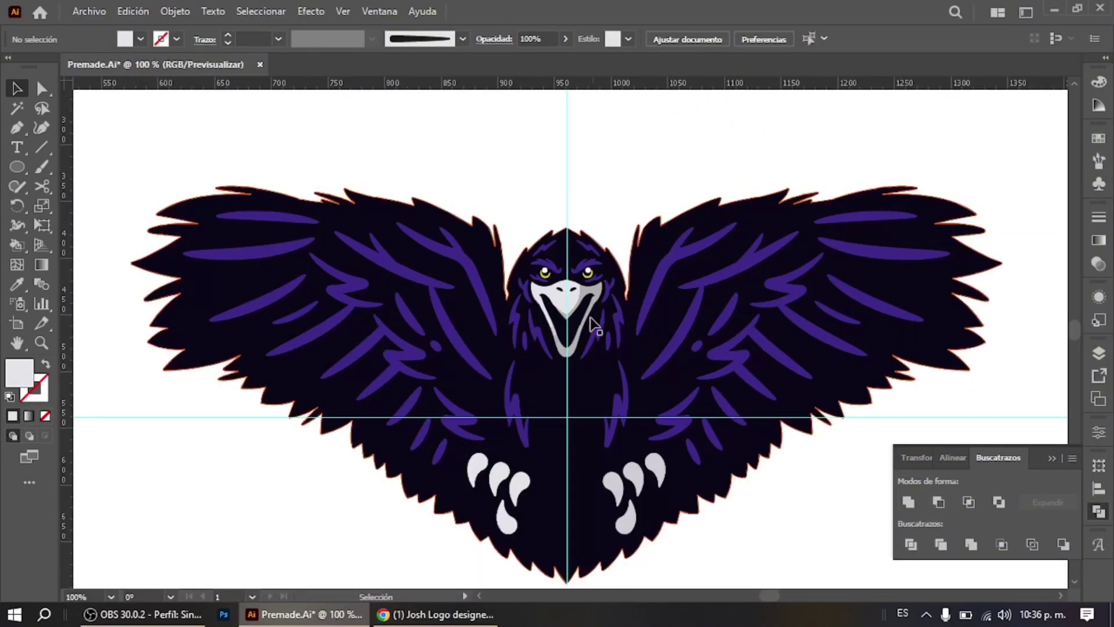
{"action": "scroll", "coordinate": [614, 306], "scroll_direction": "up", "scroll_amount": 2}
{"action": "scroll", "coordinate": [616, 300], "scroll_direction": "down", "scroll_amount": 3}
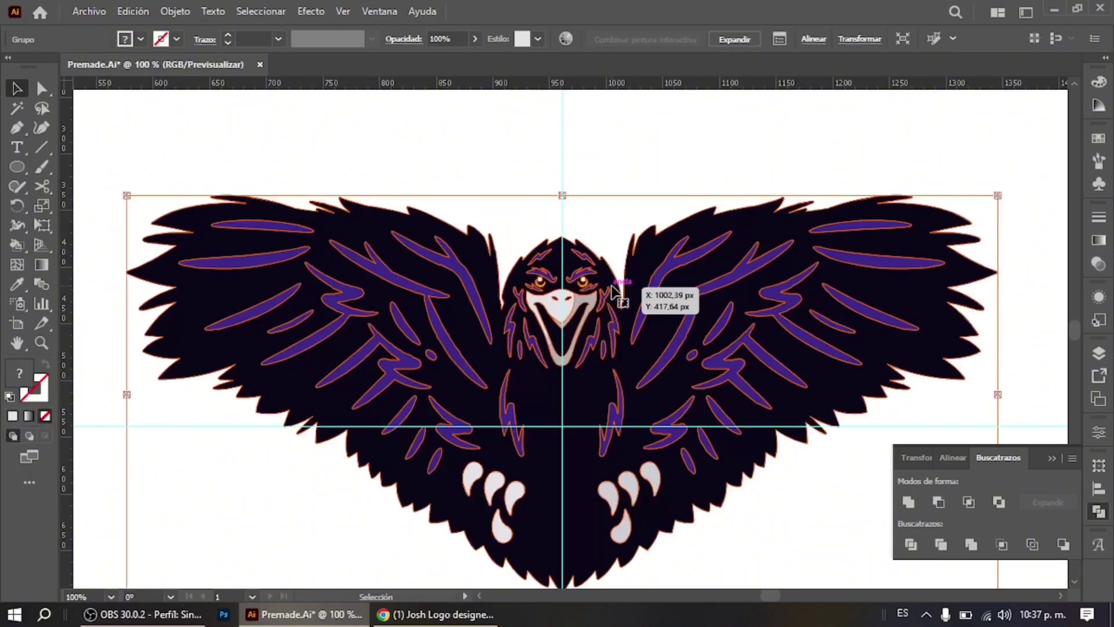
{"action": "scroll", "coordinate": [665, 303], "scroll_direction": "down", "scroll_amount": 2}
{"action": "scroll", "coordinate": [666, 303], "scroll_direction": "up", "scroll_amount": 1}
{"action": "left_click", "coordinate": [651, 367]}
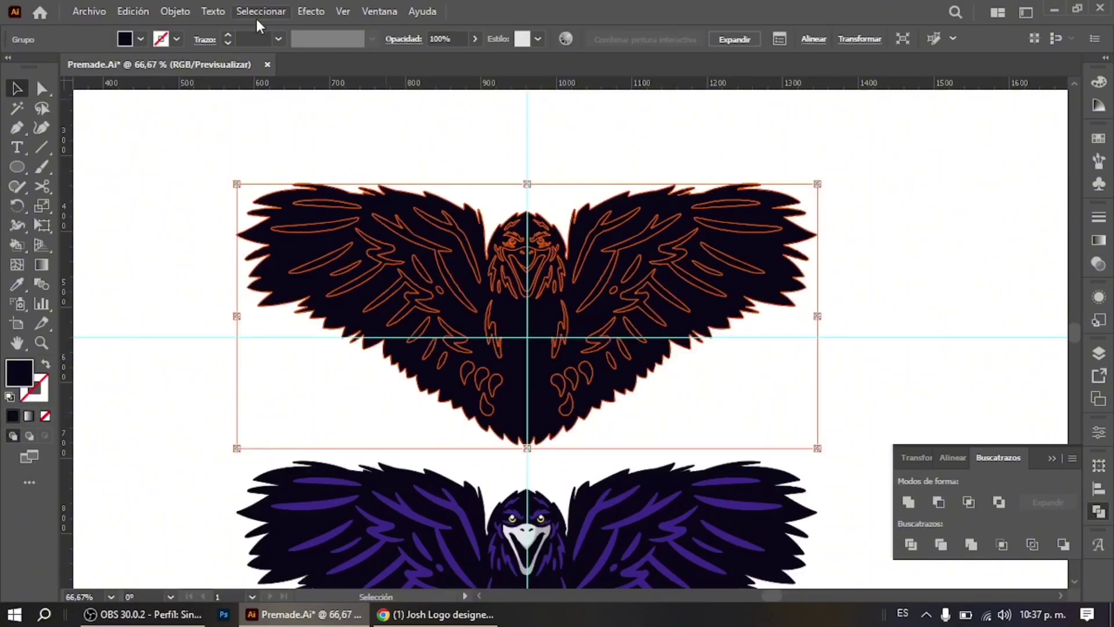
- Undo the stray black silhouette copy and deselect the raven
{"action": "key", "text": "ctrl+z"}
{"action": "key", "text": "ctrl+z"}
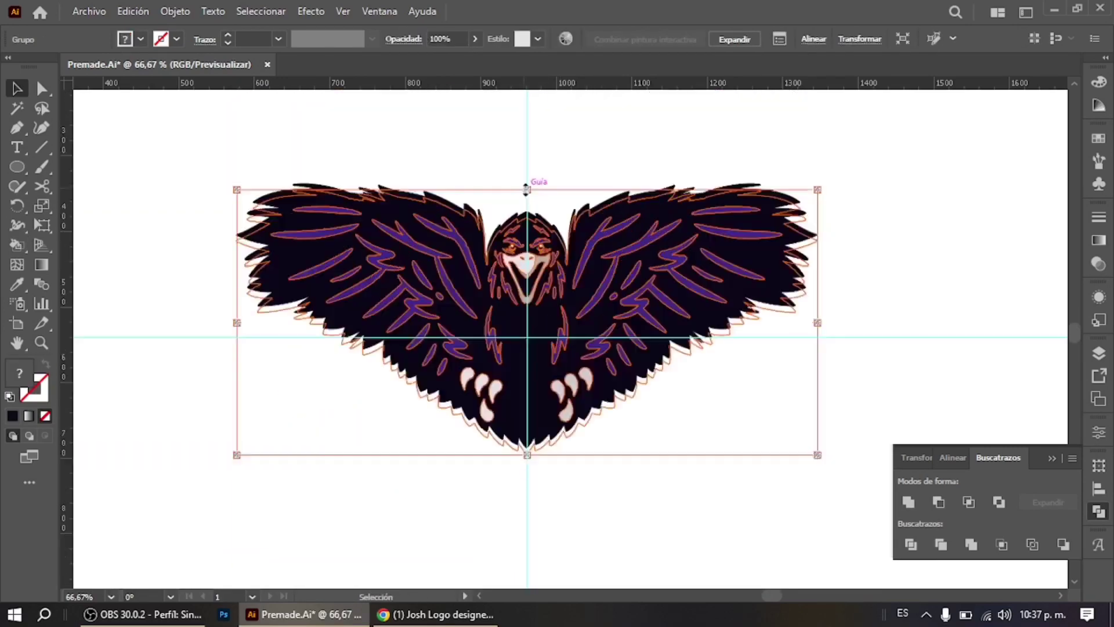
{"action": "scroll", "coordinate": [629, 325], "scroll_direction": "up", "scroll_amount": 4}
{"action": "scroll", "coordinate": [628, 325], "scroll_direction": "down", "scroll_amount": 4}
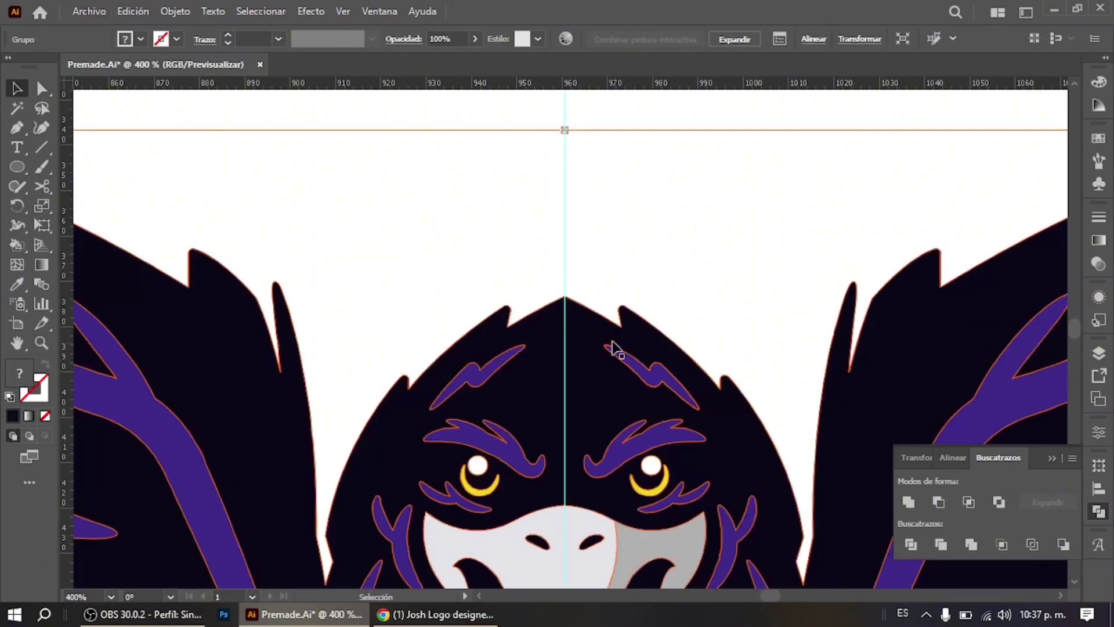
{"action": "right_click", "coordinate": [200, 325]}
{"action": "left_click", "coordinate": [515, 339]}
{"action": "scroll", "coordinate": [684, 148], "scroll_direction": "down", "scroll_amount": 2}
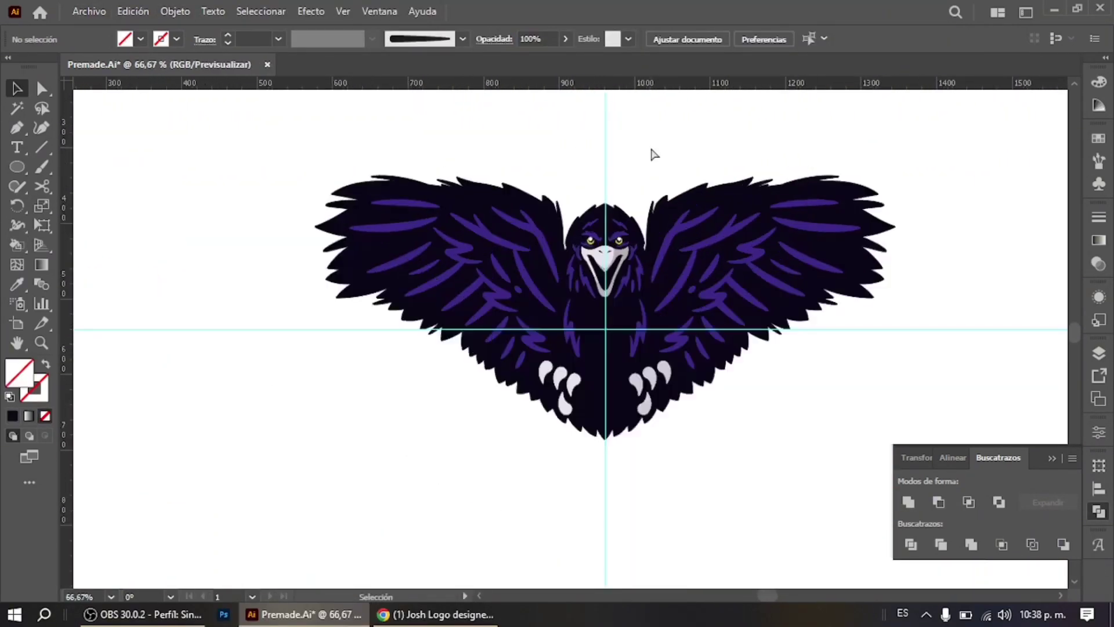
{"action": "left_click", "coordinate": [650, 145]}
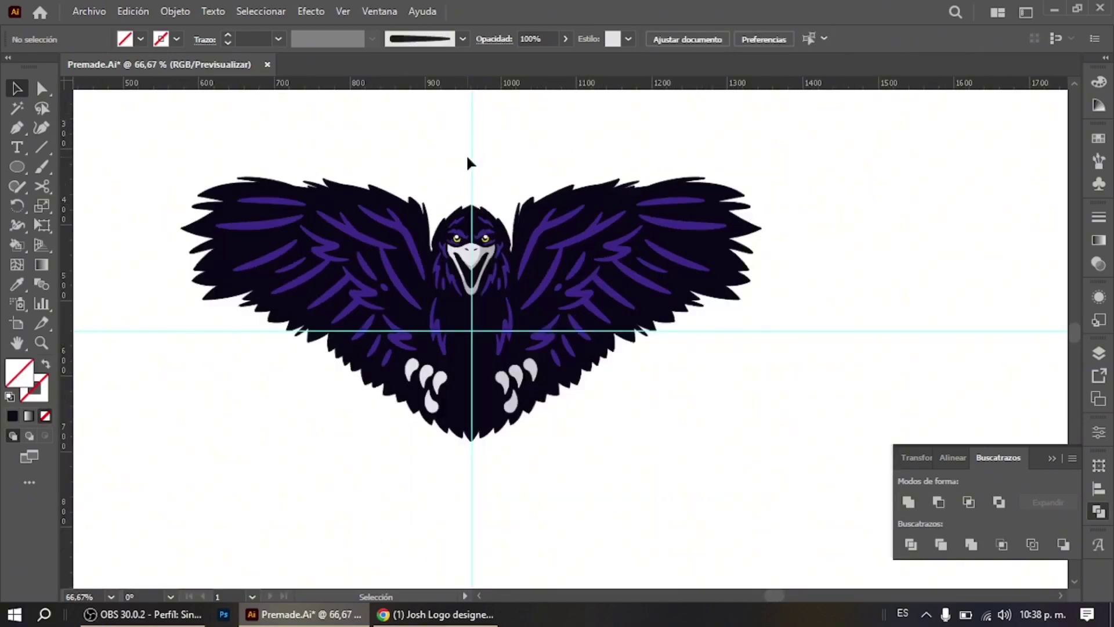
{"action": "scroll", "coordinate": [468, 161], "scroll_direction": "up", "scroll_amount": 3}
- Sample the purple from a feather with the Eyedropper
{"action": "key", "text": "i"}
{"action": "left_click", "coordinate": [413, 318]}
{"action": "key", "text": "v"}
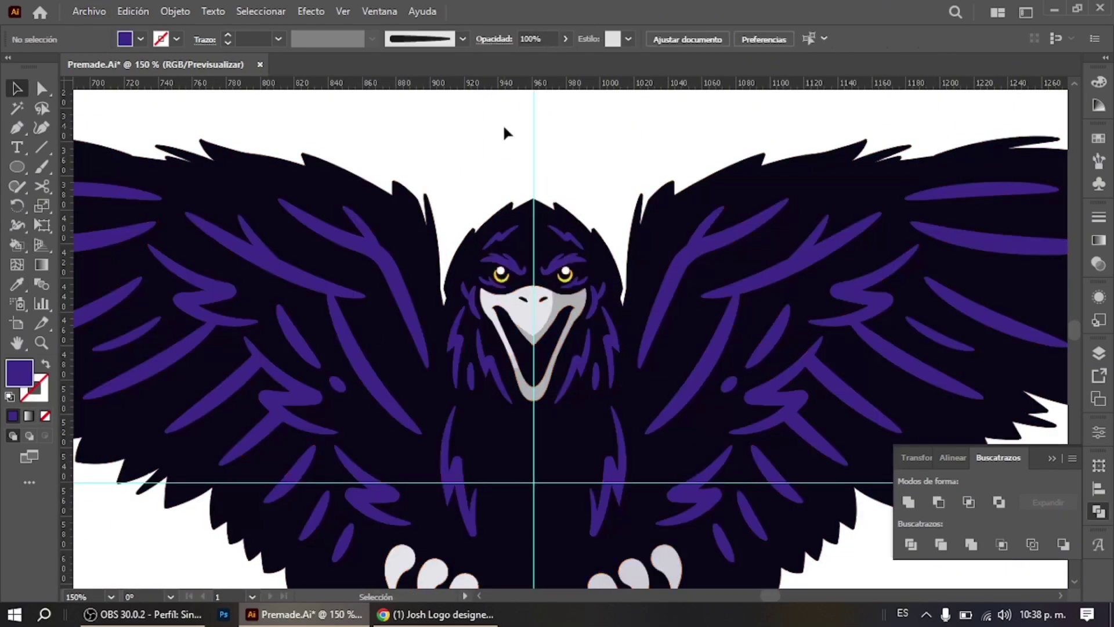
{"action": "scroll", "coordinate": [464, 275], "scroll_direction": "up", "scroll_amount": 3}
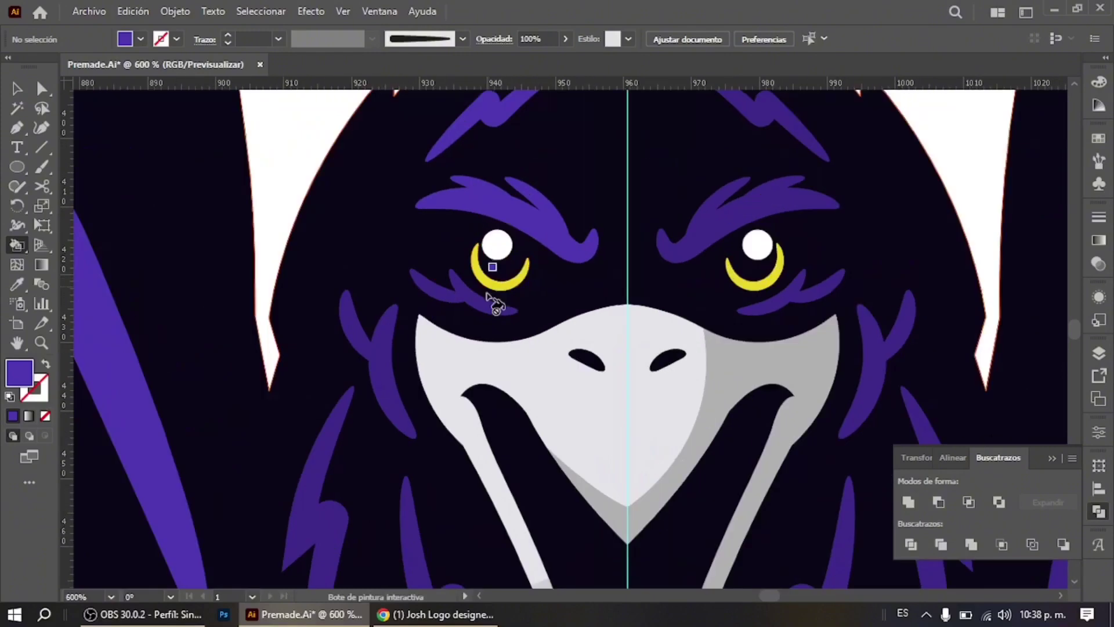
{"action": "scroll", "coordinate": [398, 468], "scroll_direction": "down", "scroll_amount": 2}
{"action": "scroll", "coordinate": [219, 392], "scroll_direction": "down", "scroll_amount": 3}
{"action": "scroll", "coordinate": [243, 433], "scroll_direction": "down", "scroll_amount": 2}
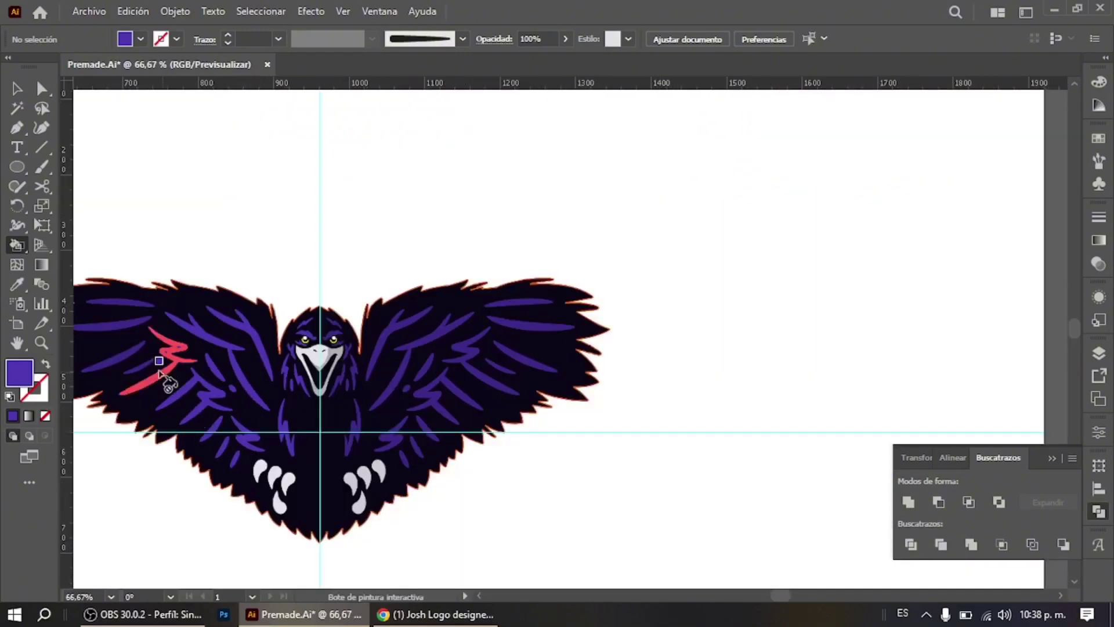
{"action": "scroll", "coordinate": [139, 313], "scroll_direction": "down", "scroll_amount": 2}
{"action": "scroll", "coordinate": [493, 377], "scroll_direction": "up", "scroll_amount": 3}
{"action": "key", "text": "v"}
{"action": "scroll", "coordinate": [522, 319], "scroll_direction": "up", "scroll_amount": 1}
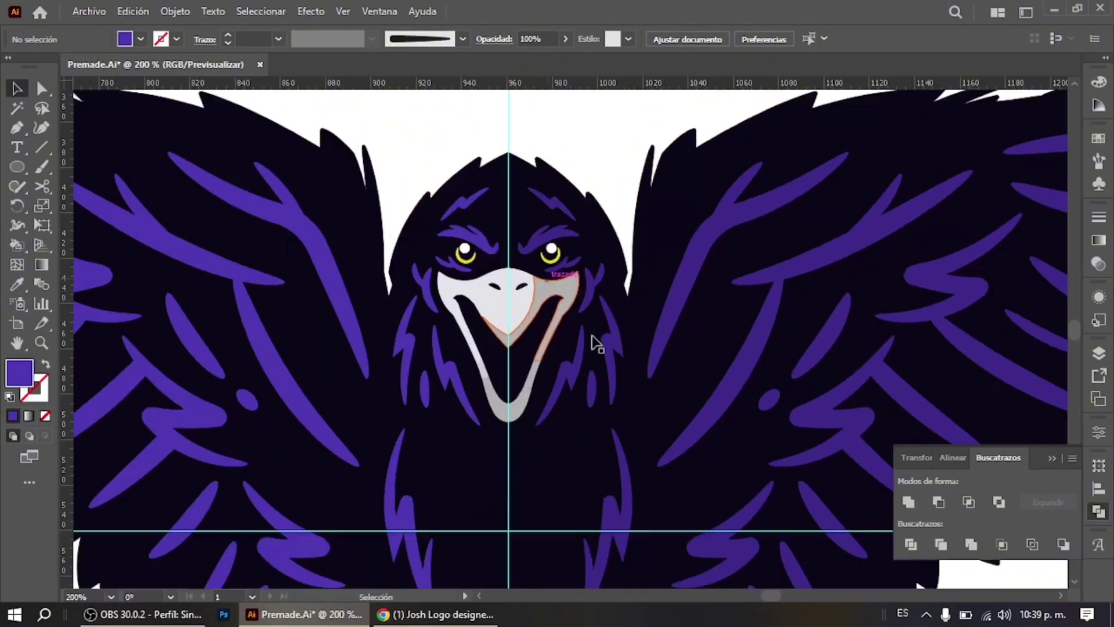
{"action": "scroll", "coordinate": [548, 285], "scroll_direction": "up", "scroll_amount": 2}
- Draw a curved highlight on the beak's darker side and give it a grey fill
{"action": "key", "text": "p"}
{"action": "left_click_drag", "start_coordinate": [515, 327], "coordinate": [523, 304]}
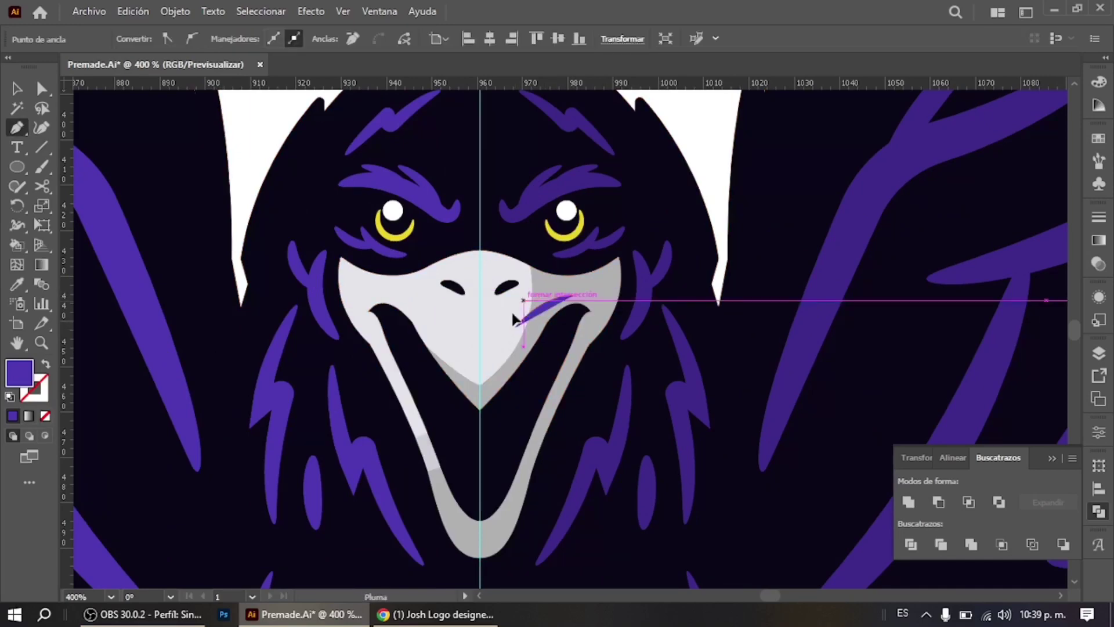
{"action": "key", "text": "v"}
{"action": "scroll", "coordinate": [604, 307], "scroll_direction": "up", "scroll_amount": 2}
{"action": "scroll", "coordinate": [685, 195], "scroll_direction": "down", "scroll_amount": 5}
{"action": "scroll", "coordinate": [545, 265], "scroll_direction": "up", "scroll_amount": 6}
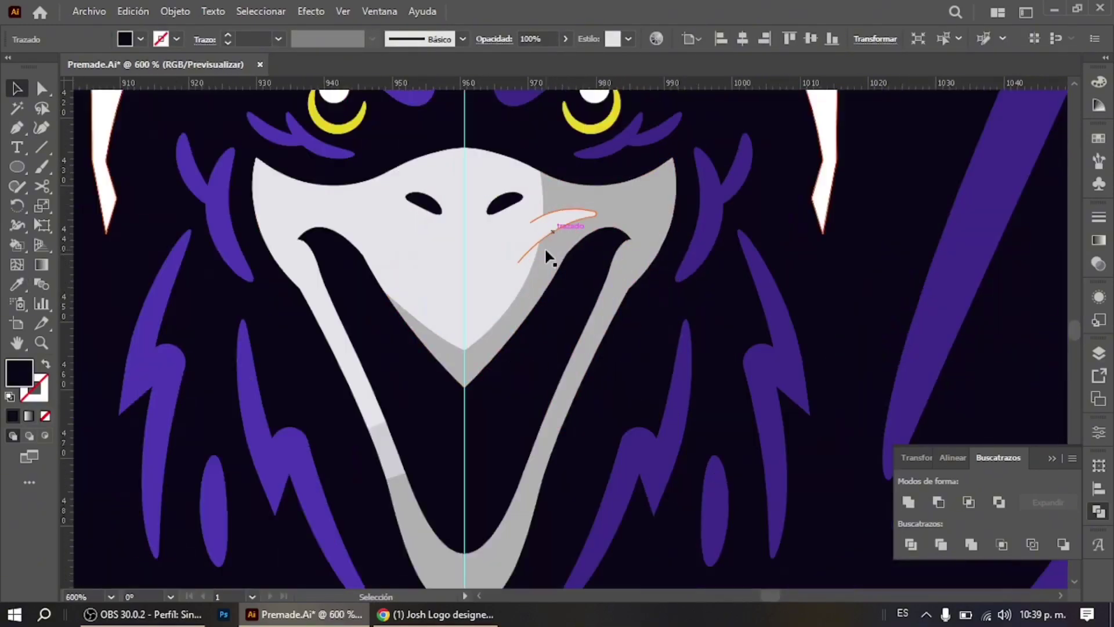
{"action": "key", "text": "p"}
{"action": "left_click_drag", "start_coordinate": [470, 275], "coordinate": [497, 275]}
{"action": "key", "text": "i"}
{"action": "left_click", "coordinate": [540, 252]}
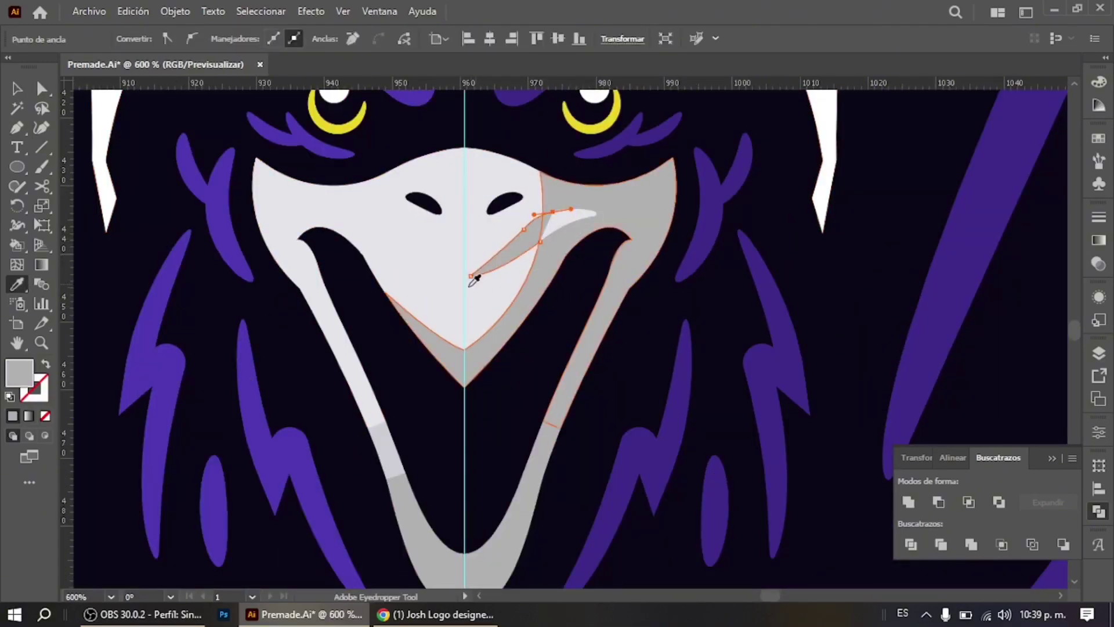
{"action": "key", "text": "v"}
{"action": "scroll", "coordinate": [579, 181], "scroll_direction": "down", "scroll_amount": 5}
{"action": "scroll", "coordinate": [580, 232], "scroll_direction": "up", "scroll_amount": 3}
{"action": "scroll", "coordinate": [580, 232], "scroll_direction": "down", "scroll_amount": 3}
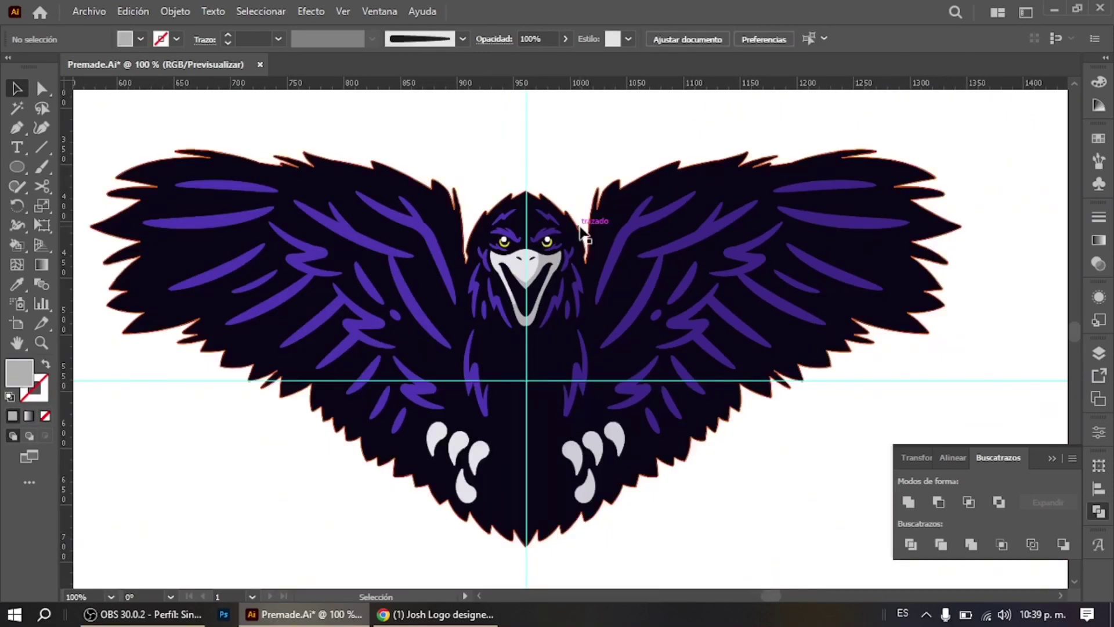
- Select all the artwork and expand the raven group
{"action": "key", "text": "ctrl+a"}
{"action": "scroll", "coordinate": [609, 368], "scroll_direction": "down", "scroll_amount": 2}
{"action": "key", "text": "Return"}
{"action": "key", "text": "ctrl+shift+a"}
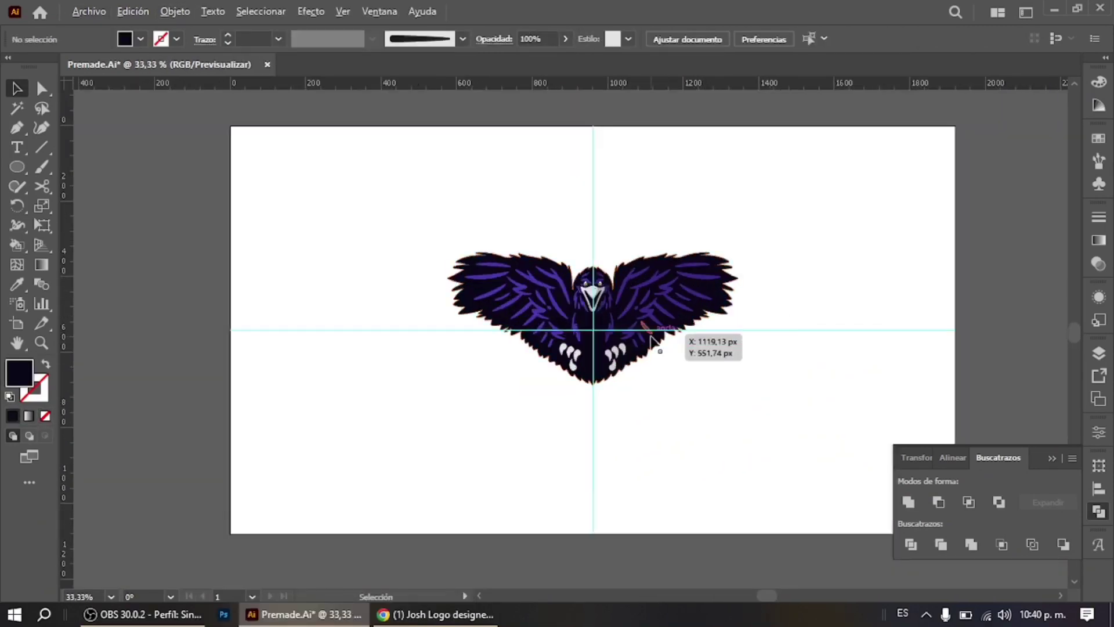
- Apply a 10 px Offset Path with round joins around the whole raven
{"action": "scroll", "coordinate": [661, 244], "scroll_direction": "up", "scroll_amount": 2}
{"action": "key", "text": "ctrl+a"}
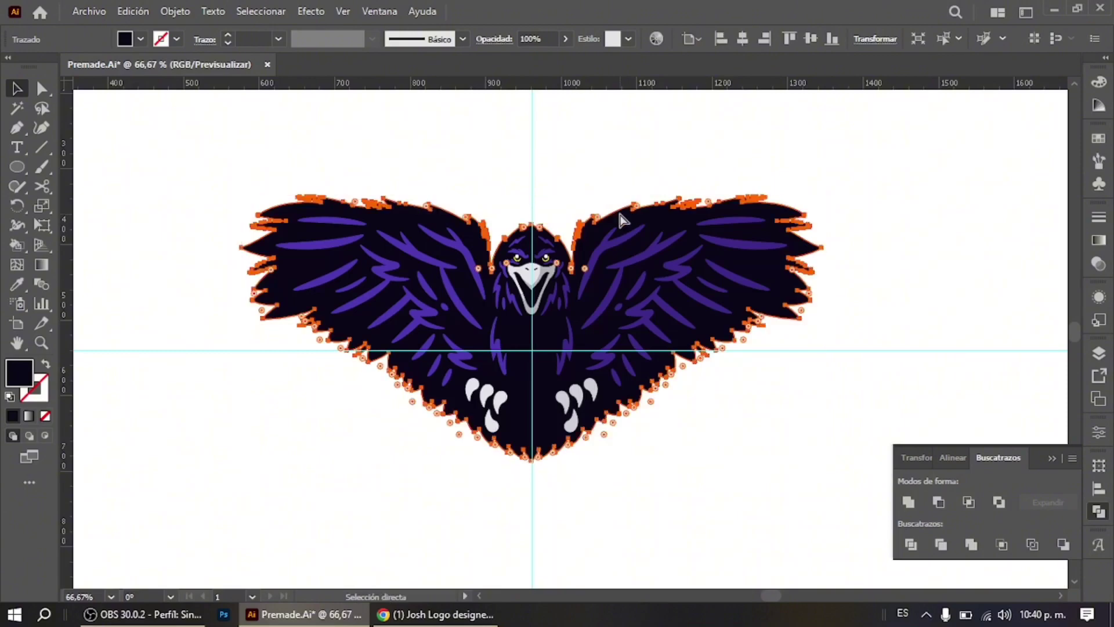
{"action": "left_click", "coordinate": [311, 11]}
{"action": "left_click", "coordinate": [609, 261]}
{"action": "left_click", "coordinate": [807, 296]}
{"action": "left_click", "coordinate": [801, 313]}
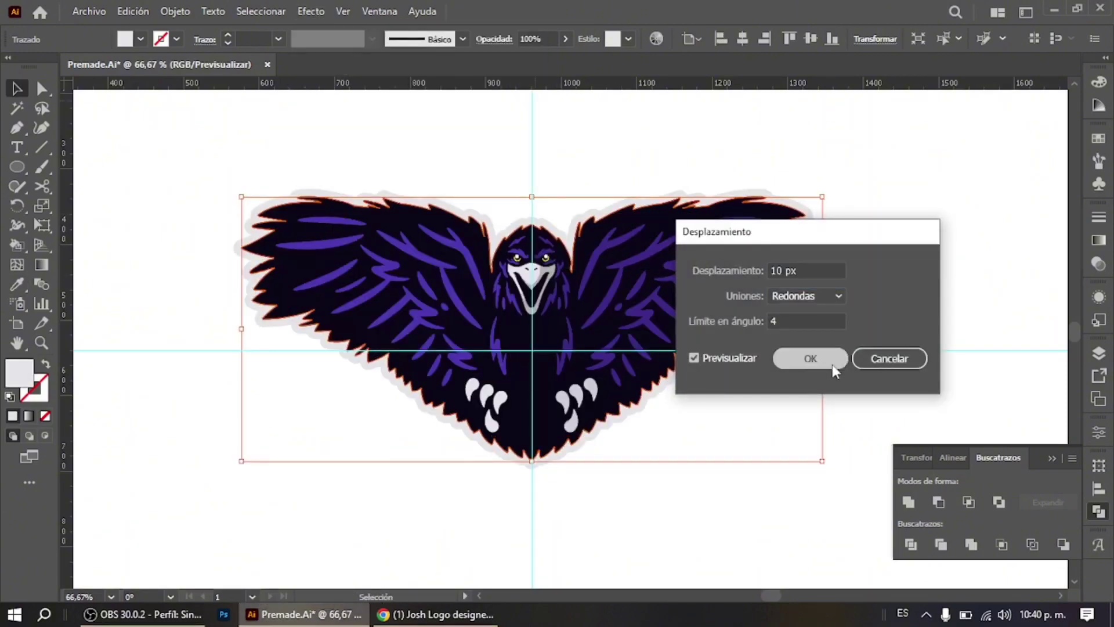
{"action": "left_click", "coordinate": [810, 358]}
{"action": "scroll", "coordinate": [493, 166], "scroll_direction": "up", "scroll_amount": 2}
{"action": "scroll", "coordinate": [643, 245], "scroll_direction": "down", "scroll_amount": 2}
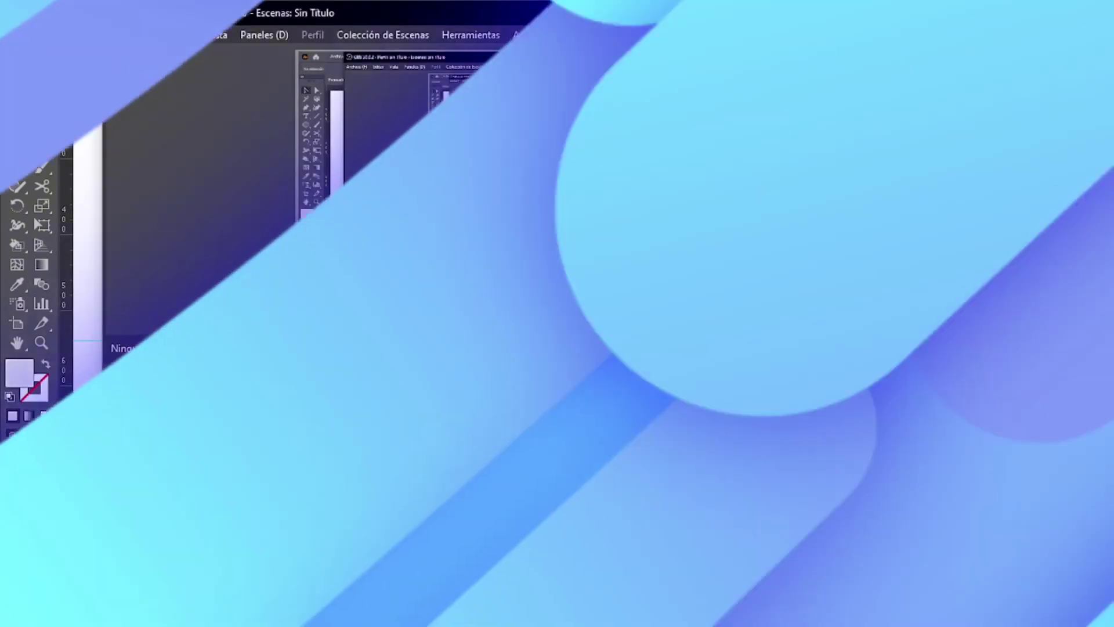